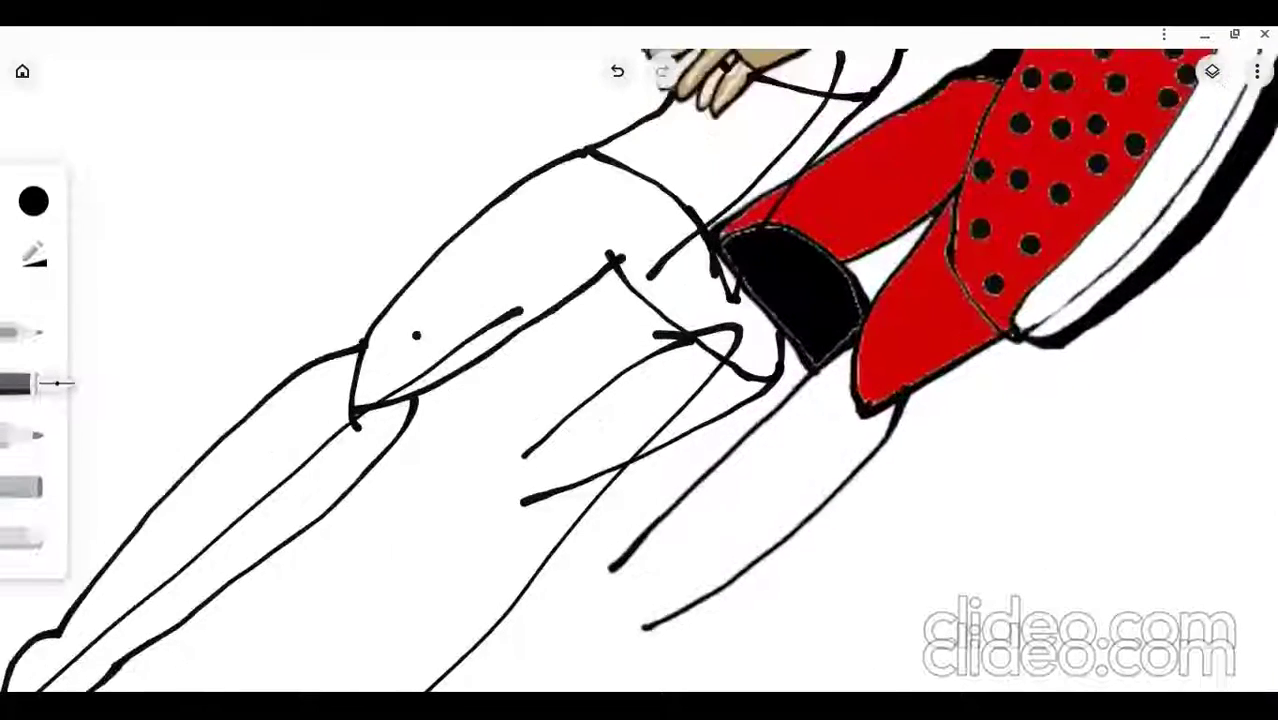
scroll(640, 370, up, 3)
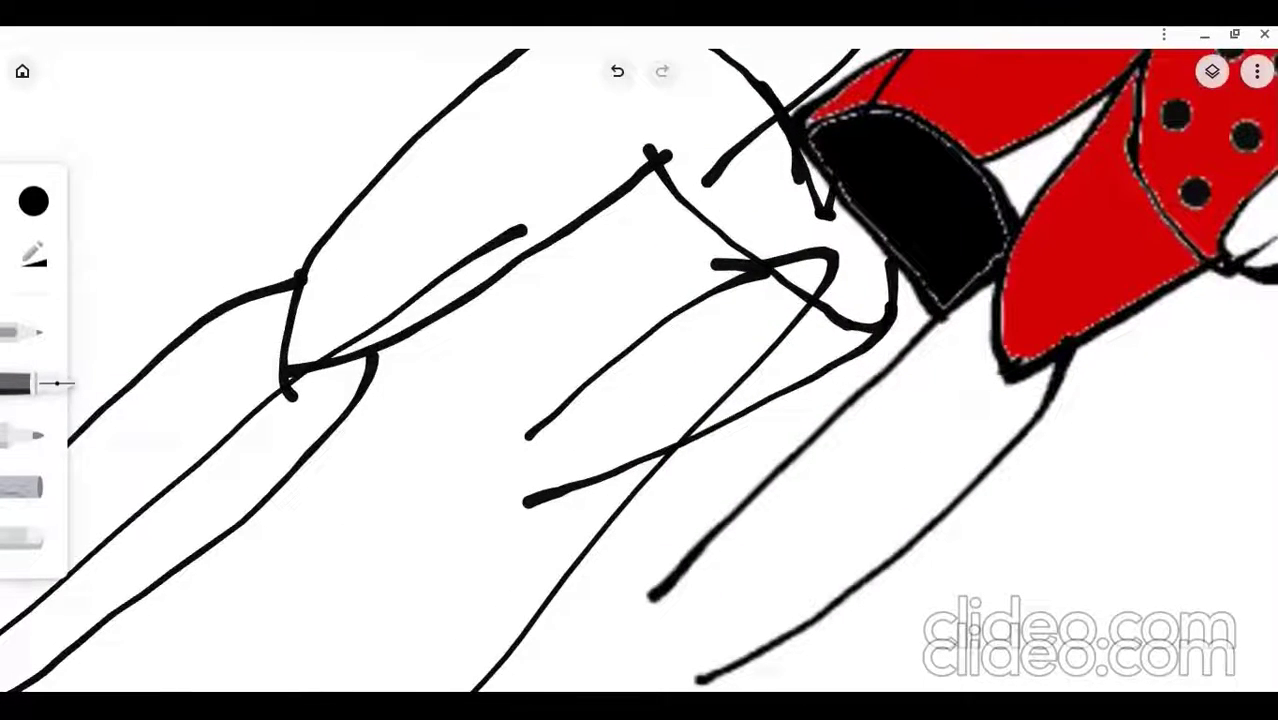
mouse_move(745, 284)
mouse_down()
mouse_move(586, 371)
mouse_move(441, 516)
mouse_up()
click(617, 71)
Step: Undo the last stroke and paint over the upper outline of the far leg in white
click(33, 201)
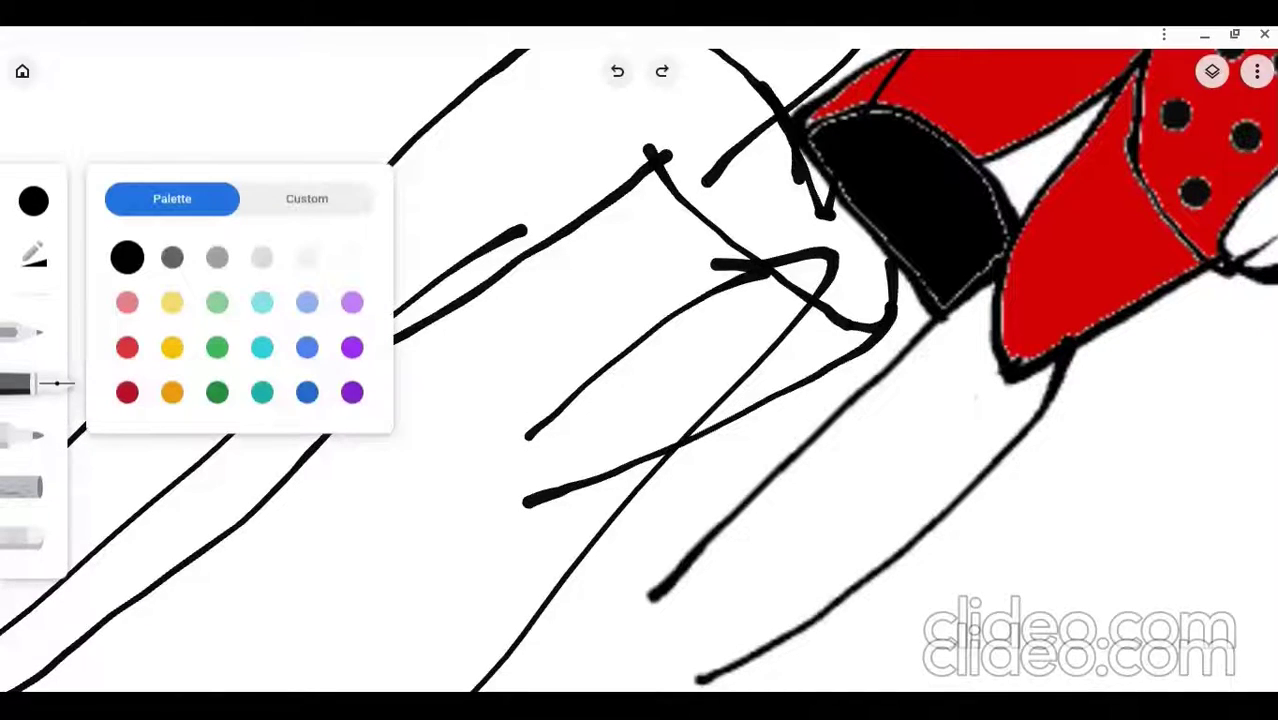
click(352, 257)
click(33, 254)
click(249, 229)
drag(529, 437, 740, 280)
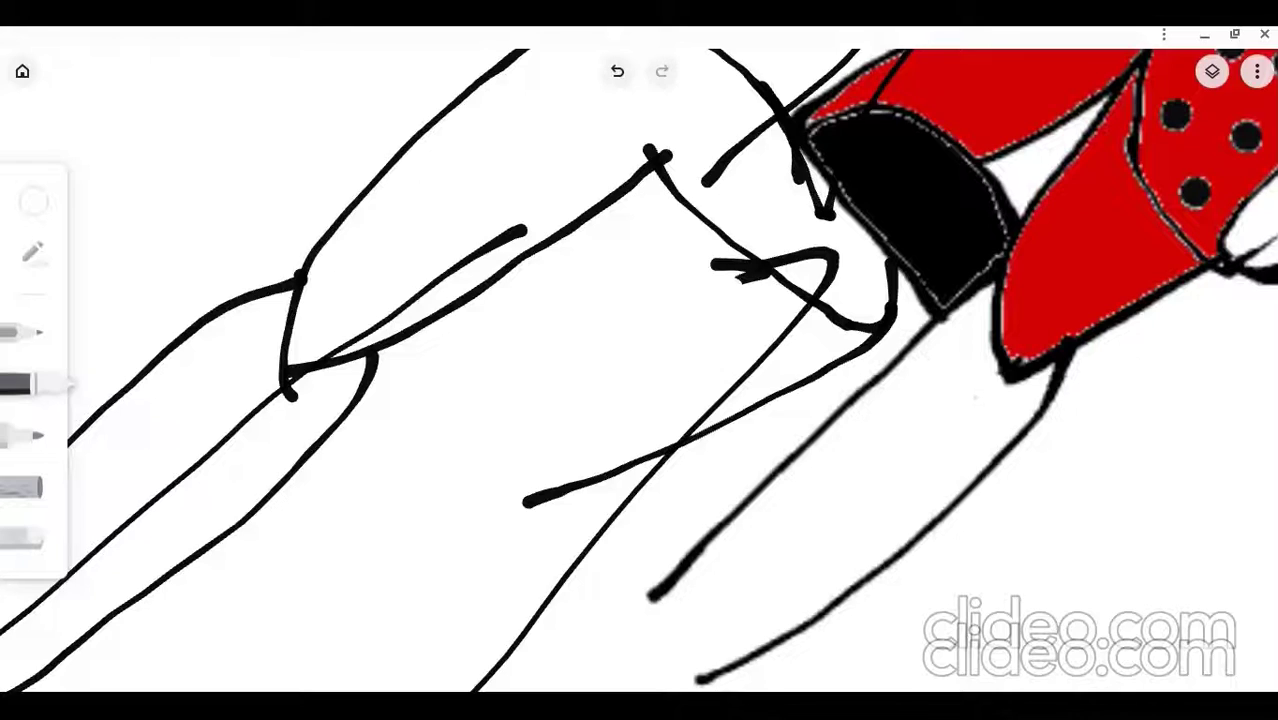
Step: Switch the pen back to black at the thinnest size
click(33, 254)
click(165, 229)
click(33, 201)
click(127, 257)
scroll(560, 315, down, 1)
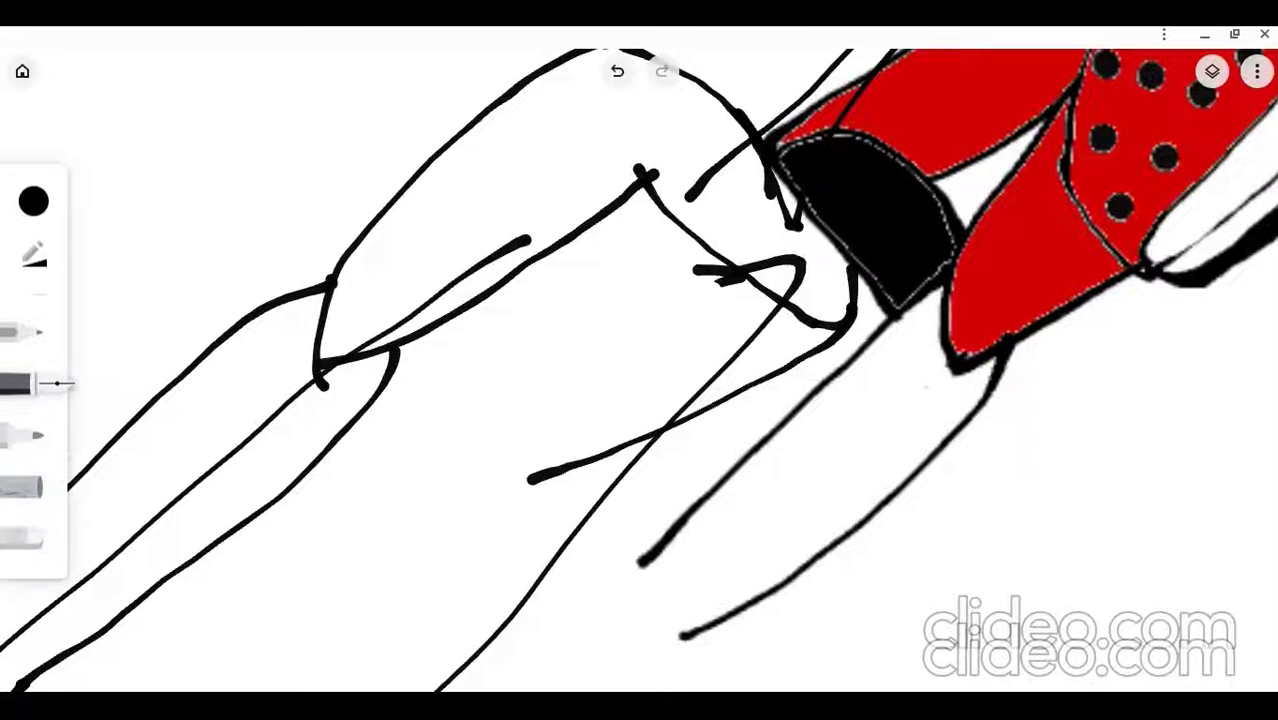
scroll(733, 180, down, 1)
Step: Paint over the leftover stub and the lower hip curve of the uncoloured figure in white
click(34, 254)
click(34, 201)
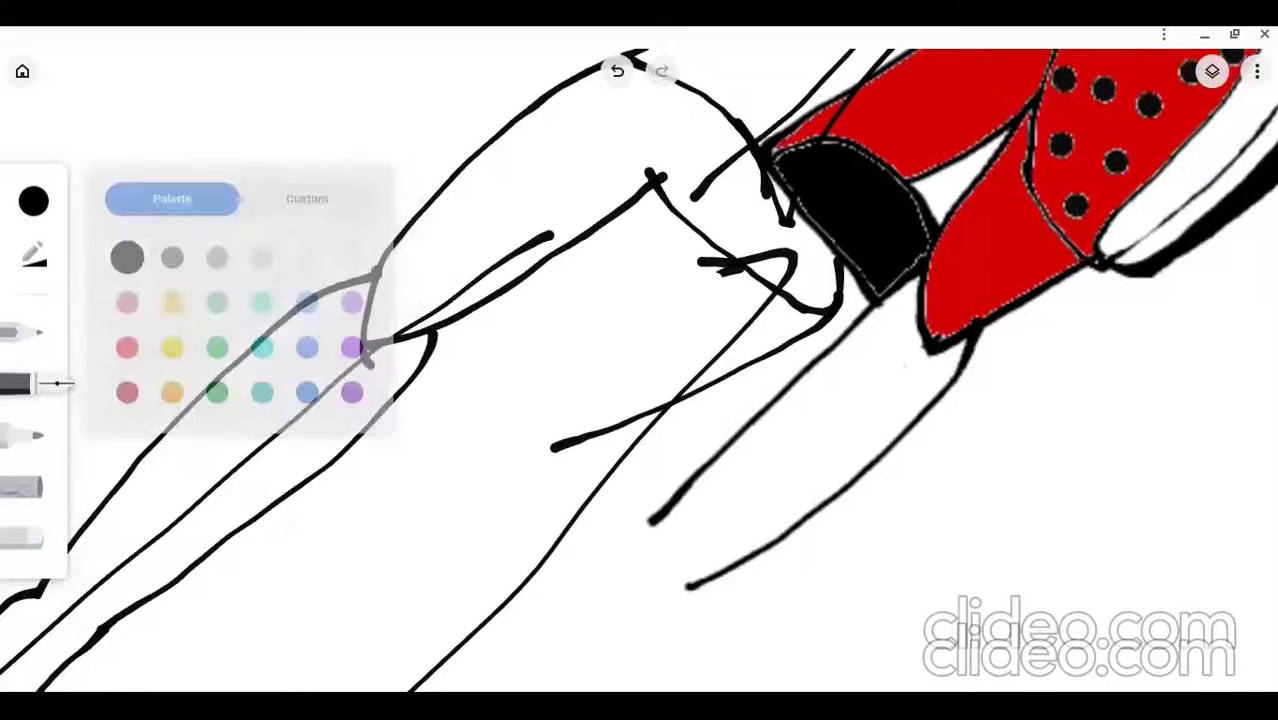
click(352, 257)
click(847, 311)
scroll(847, 311, up, 5)
mouse_move(598, 226)
mouse_down()
mouse_move(645, 240)
mouse_move(600, 232)
mouse_up()
scroll(1005, 300, up, 3)
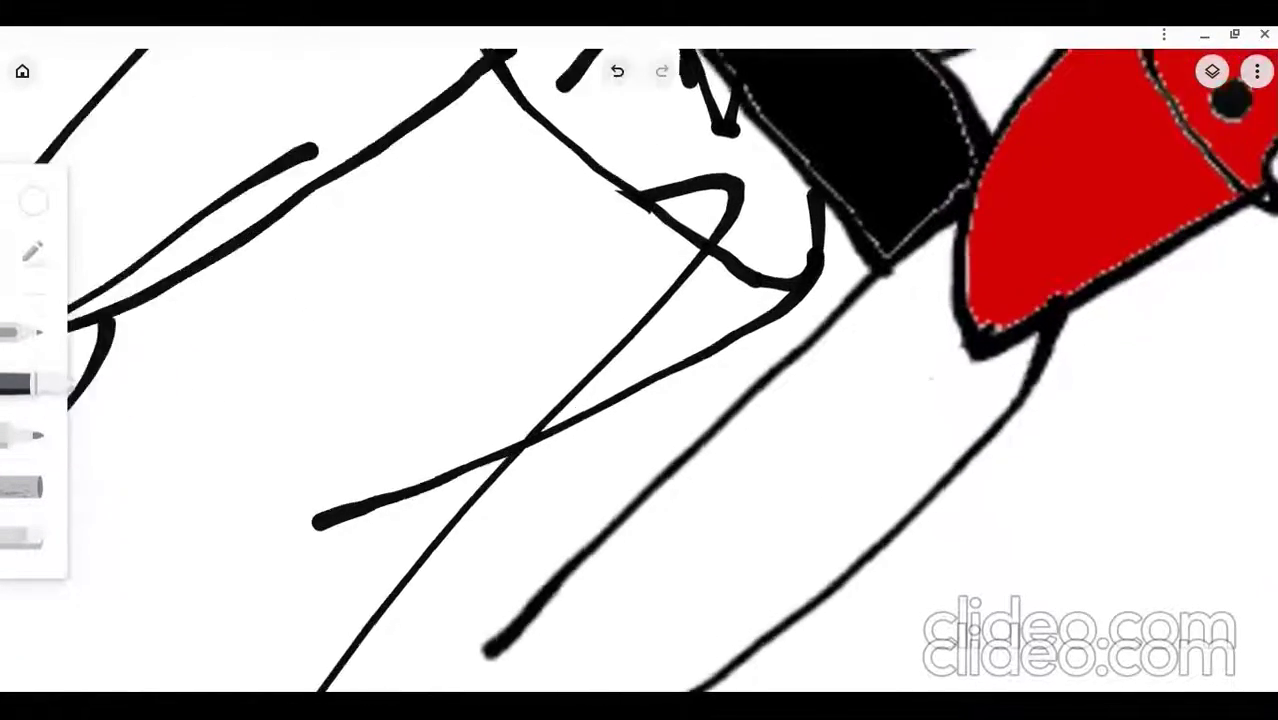
mouse_move(708, 310)
mouse_down()
mouse_move(756, 198)
mouse_move(701, 295)
mouse_move(664, 292)
mouse_move(676, 283)
mouse_move(661, 275)
mouse_move(566, 292)
mouse_up()
Step: Redraw the lower hip curve in black up to the black cuff and draw the far leg's lower outline from that corner
click(34, 252)
click(34, 201)
click(127, 257)
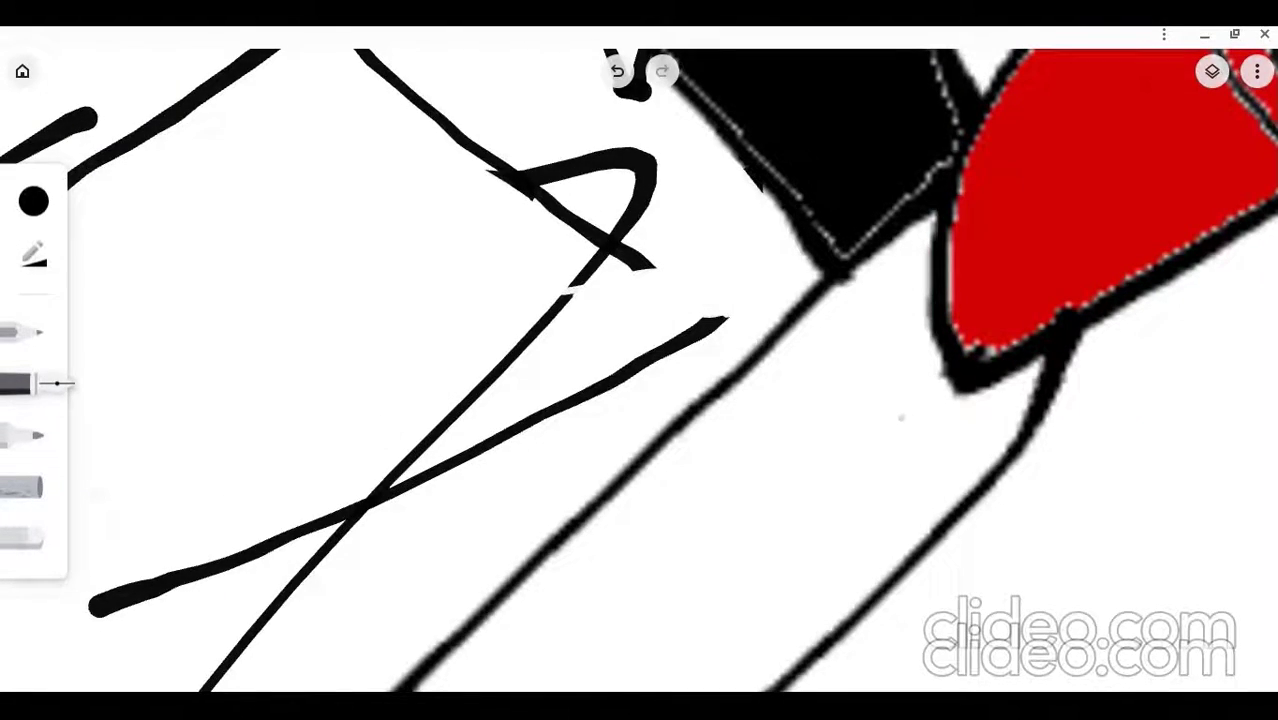
scroll(640, 370, up, 1)
mouse_move(548, 265)
mouse_down()
mouse_move(652, 325)
mouse_move(796, 303)
mouse_up()
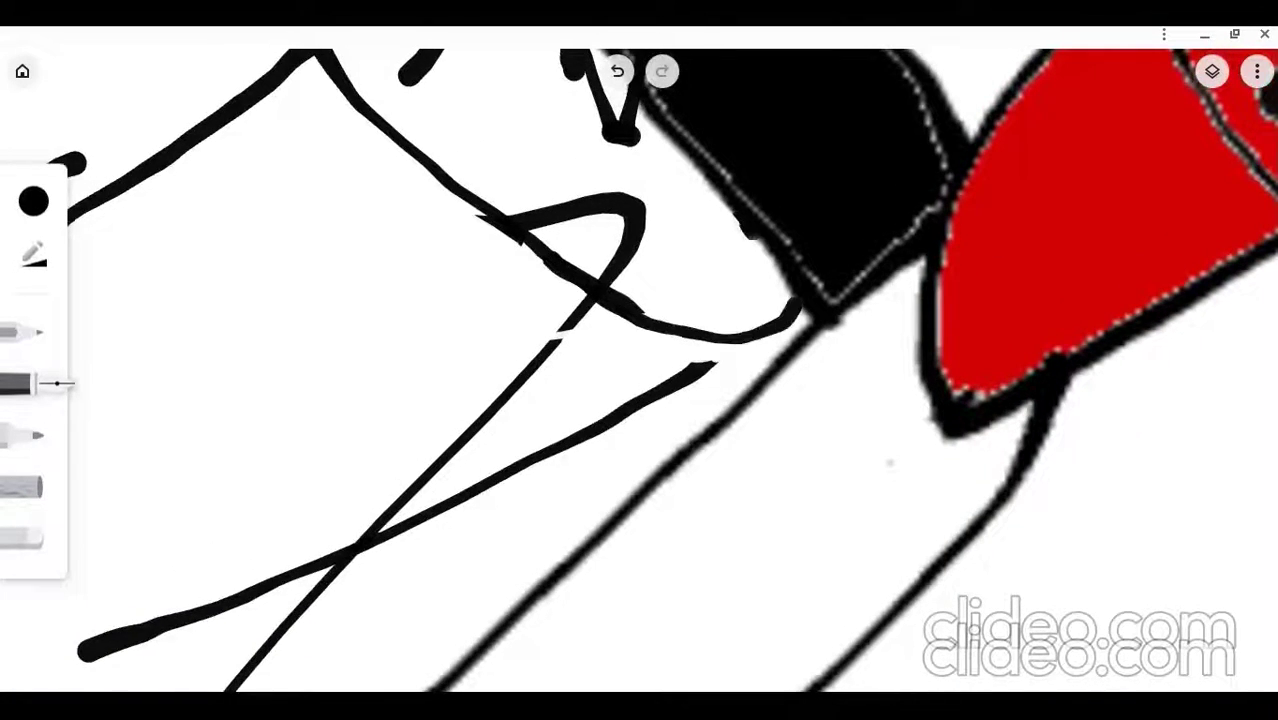
scroll(636, 370, down, 5)
mouse_move(749, 232)
mouse_down()
mouse_move(792, 298)
mouse_move(343, 524)
mouse_up()
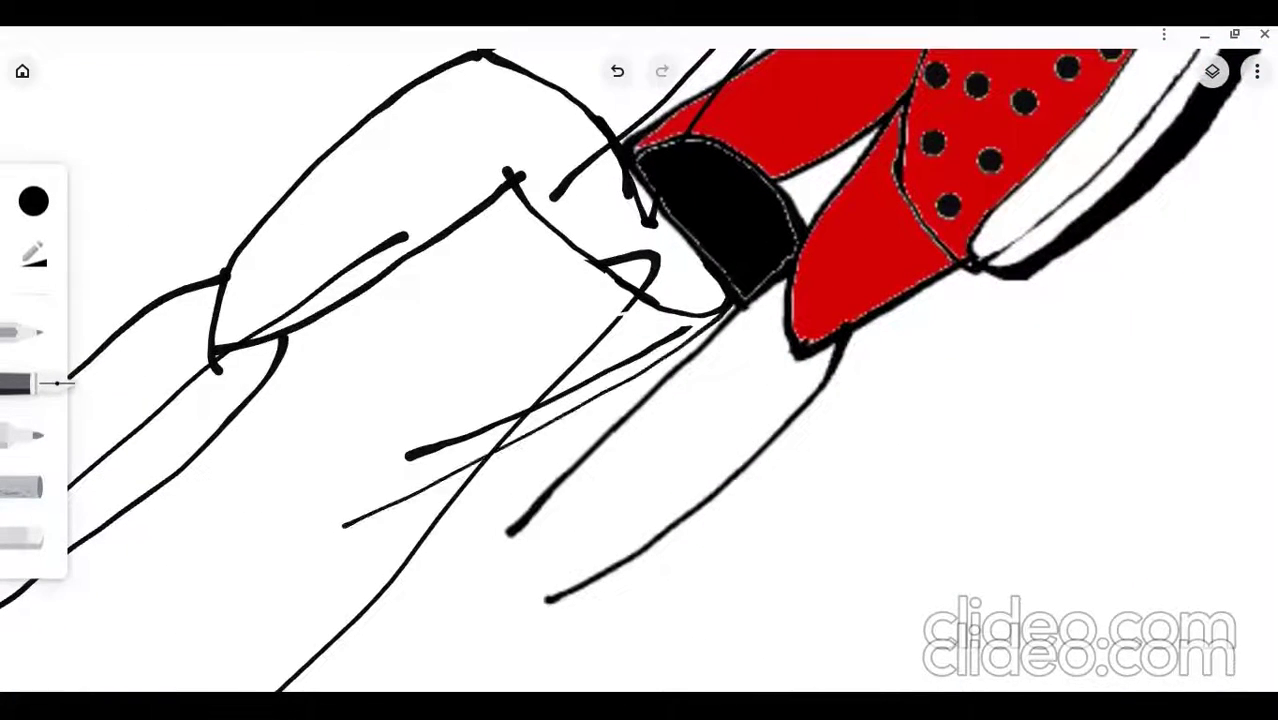
drag(600, 296, 344, 484)
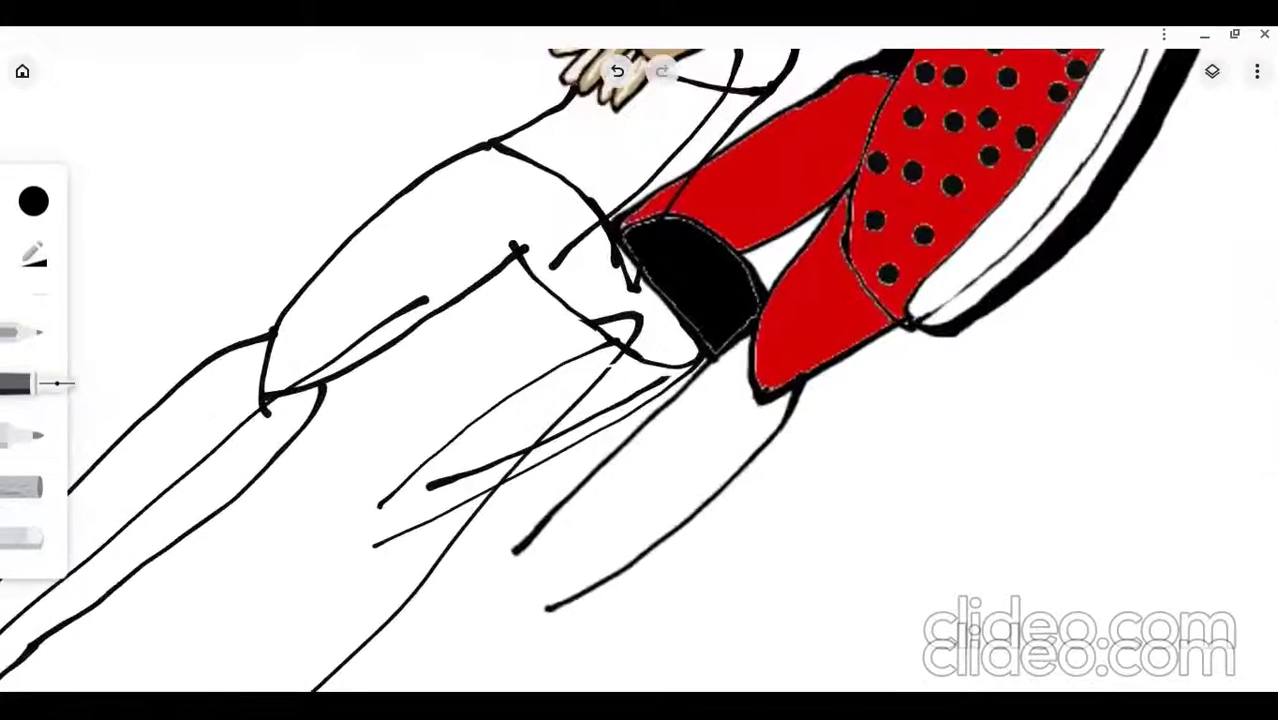
click(617, 71)
click(34, 254)
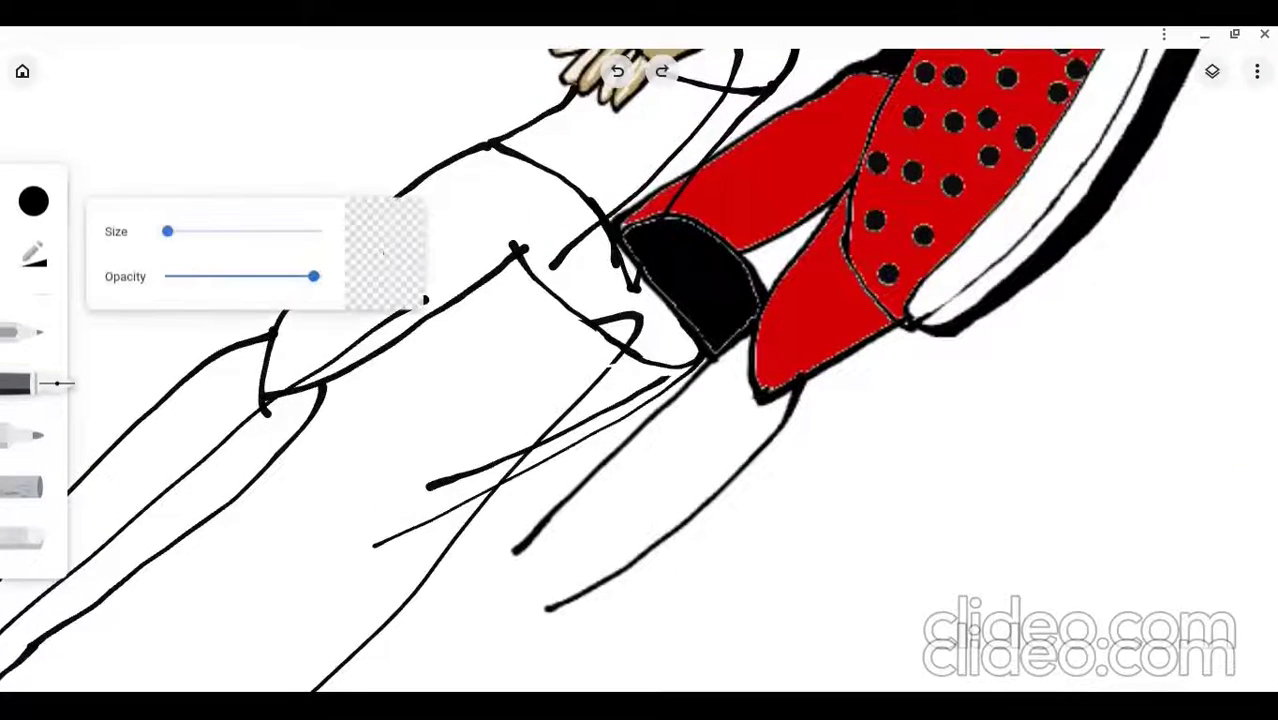
drag(174, 231, 168, 231)
scroll(420, 460, up, 3)
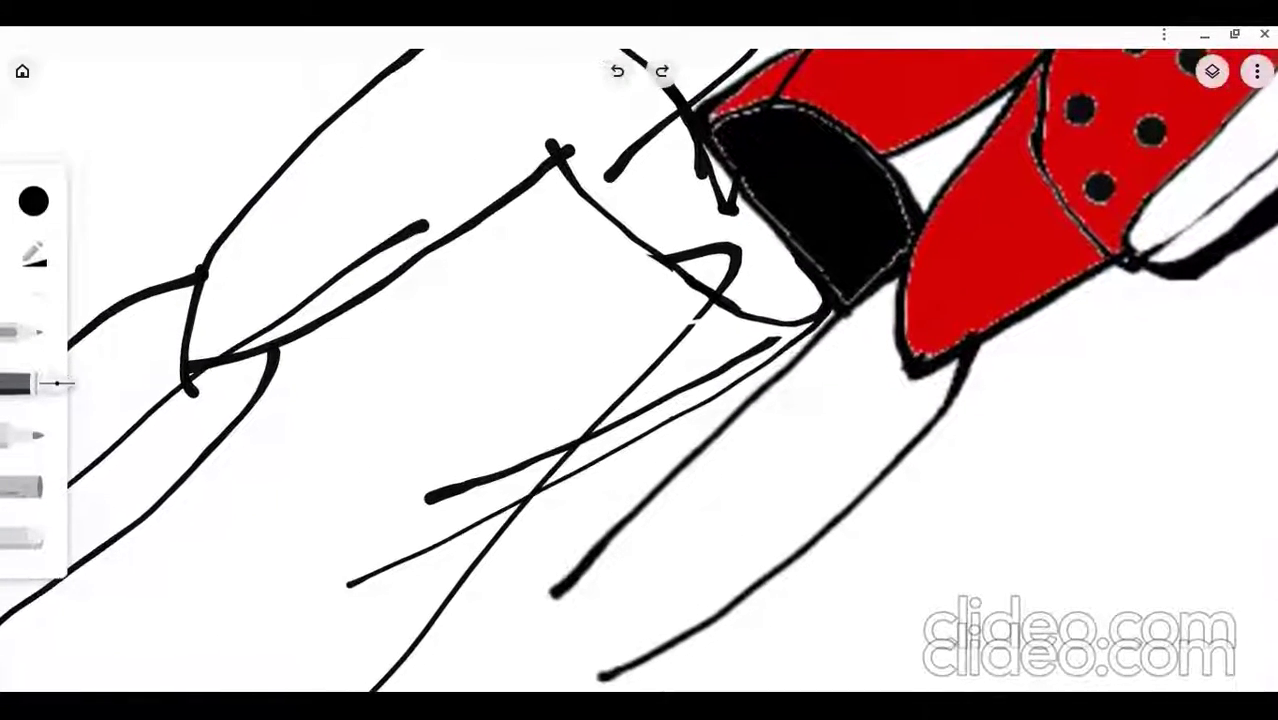
mouse_move(702, 290)
mouse_down()
mouse_move(500, 415)
mouse_move(406, 497)
mouse_up()
click(617, 71)
click(34, 254)
click(171, 231)
click(617, 71)
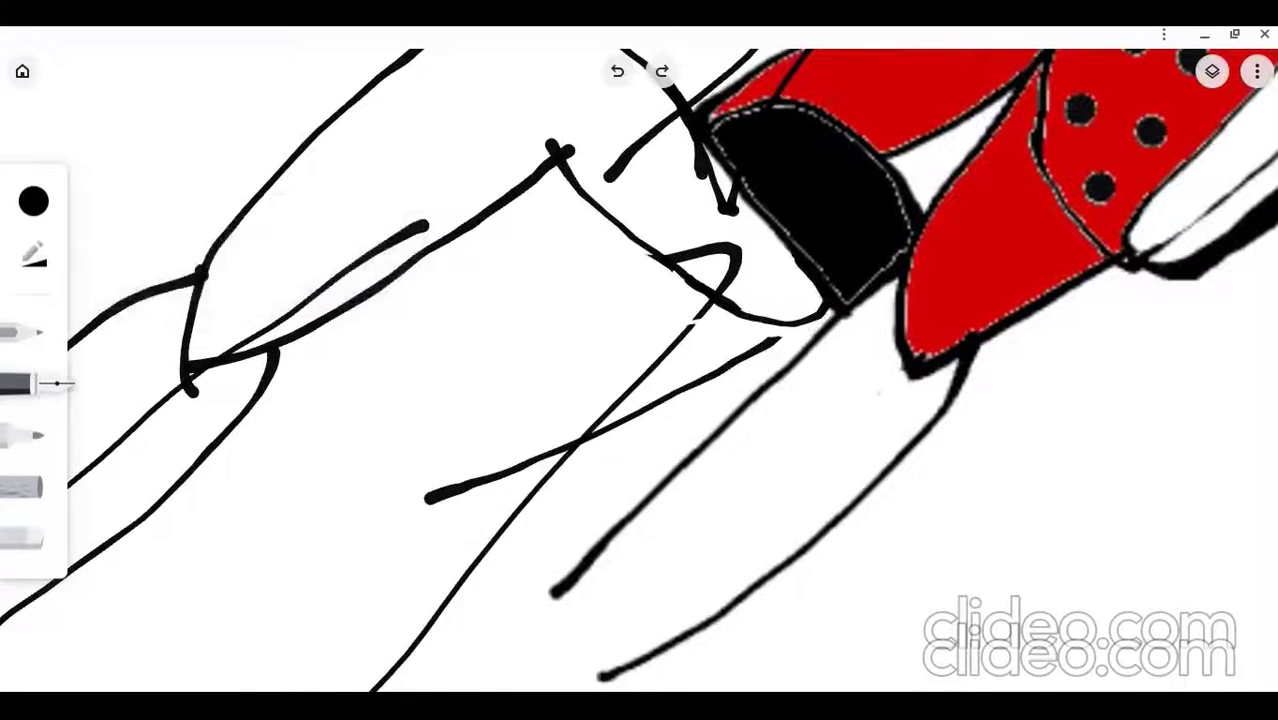
click(662, 71)
drag(704, 288, 524, 394)
click(617, 71)
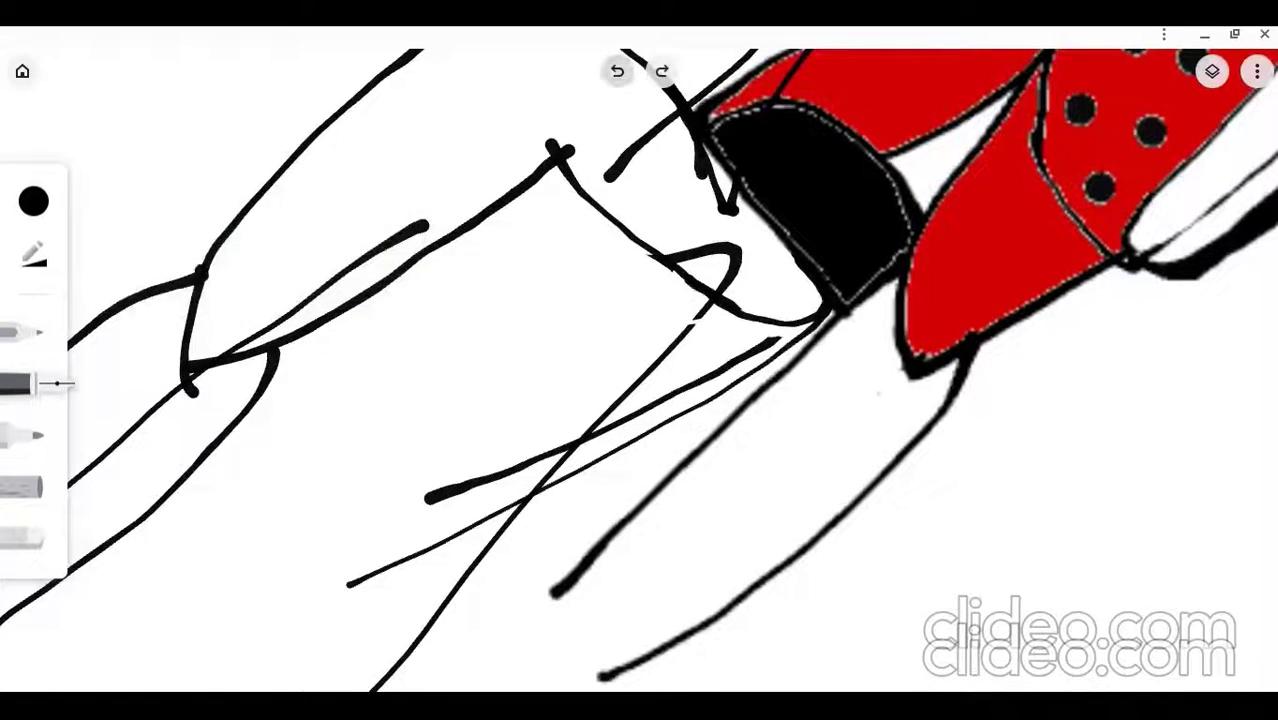
mouse_move(688, 280)
mouse_down()
mouse_move(457, 435)
mouse_move(347, 533)
mouse_up()
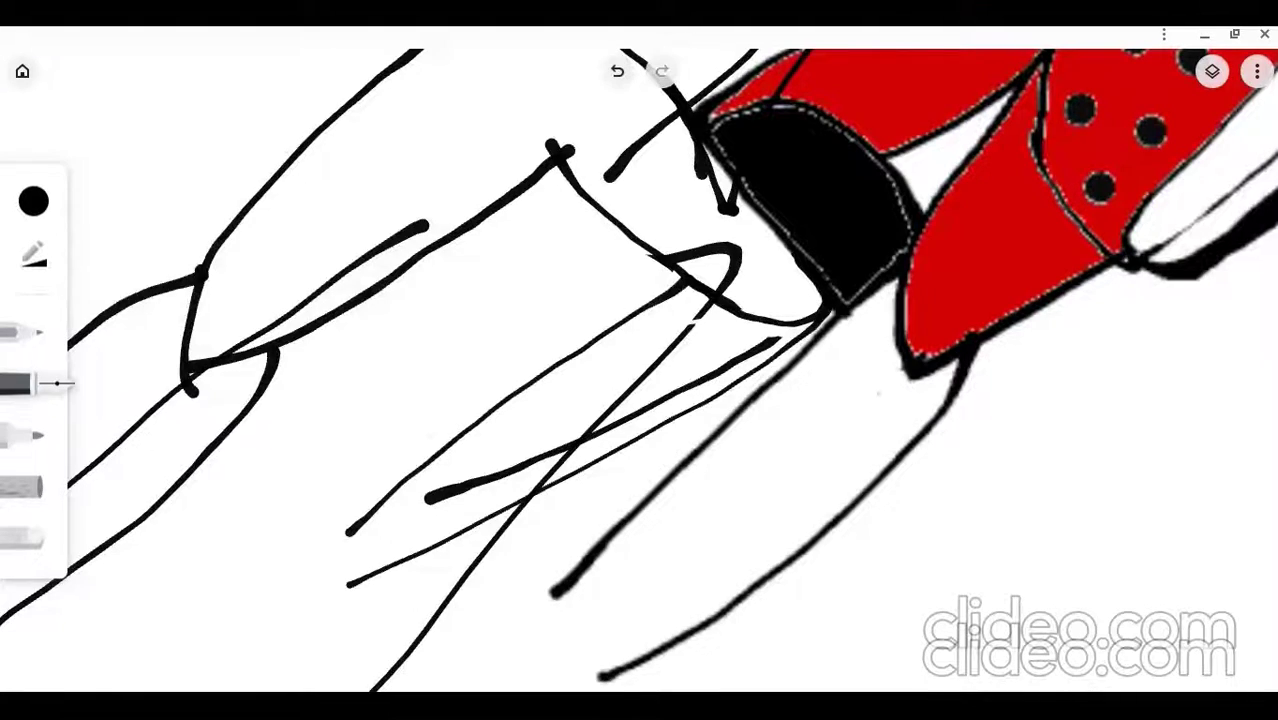
click(617, 71)
Step: Adjust the pen size and draw the far leg's upper outline in black from the hip curve down towards the foot
click(34, 255)
drag(183, 231, 179, 231)
drag(687, 269, 331, 543)
scroll(488, 343, down, 5)
scroll(443, 430, up, 7)
click(617, 71)
mouse_move(768, 128)
mouse_down()
mouse_move(495, 290)
mouse_move(320, 447)
mouse_up()
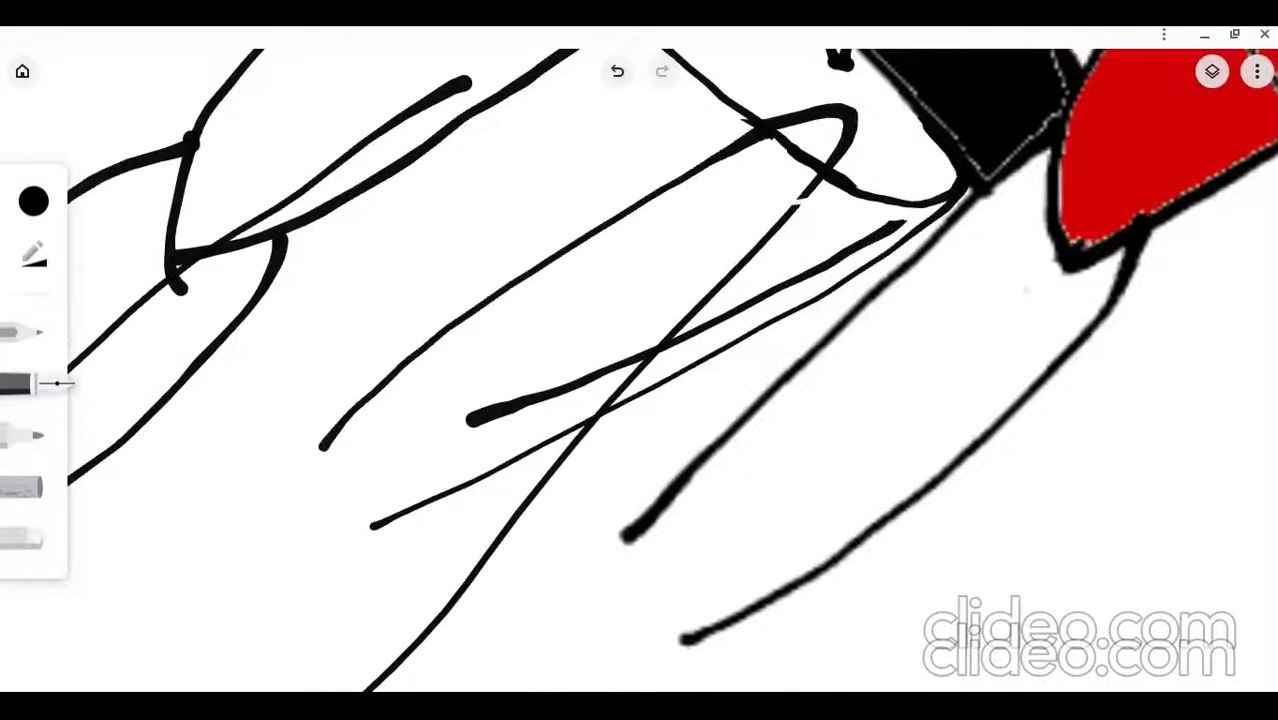
Step: Draw the foot at the end of the far leg, joining its upper and lower outlines
scroll(457, 461, down, 6)
scroll(640, 370, up, 5)
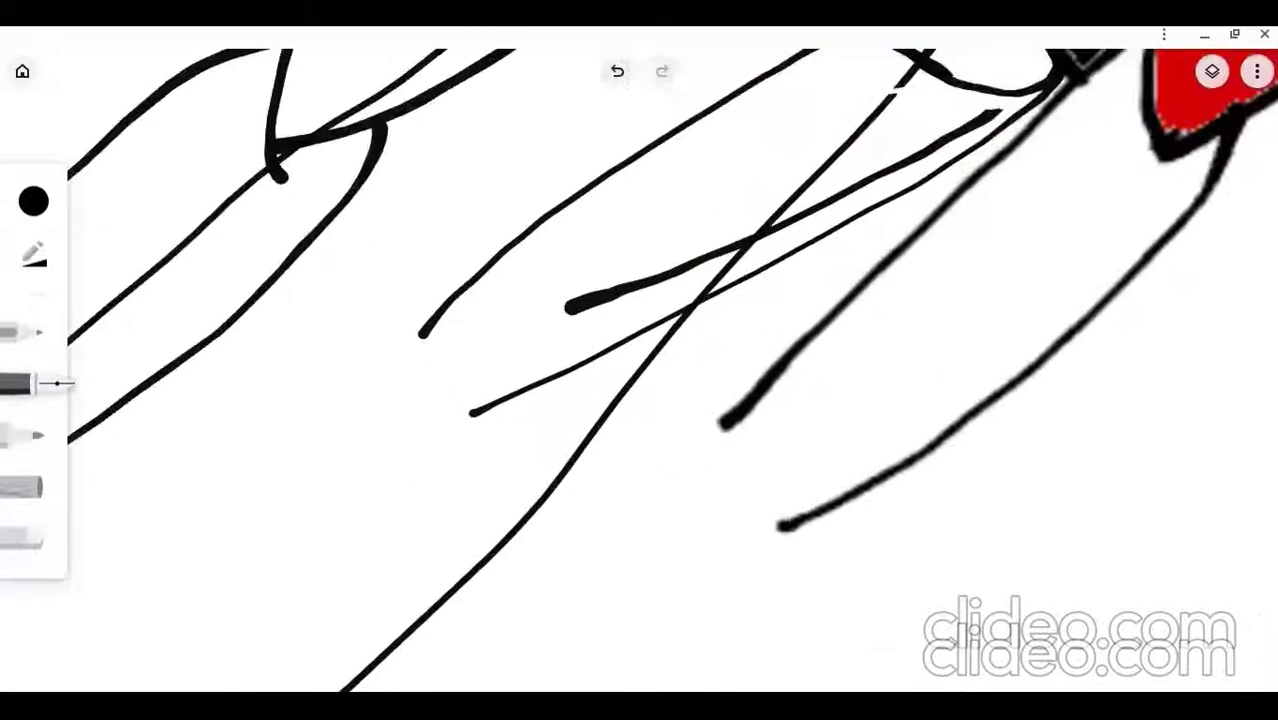
mouse_move(476, 406)
mouse_down()
mouse_move(383, 526)
mouse_move(320, 572)
mouse_up()
mouse_move(432, 330)
mouse_down()
mouse_move(342, 366)
mouse_move(318, 570)
mouse_move(390, 536)
mouse_up()
click(617, 71)
scroll(290, 590, up, 3)
scroll(348, 417, down, 7)
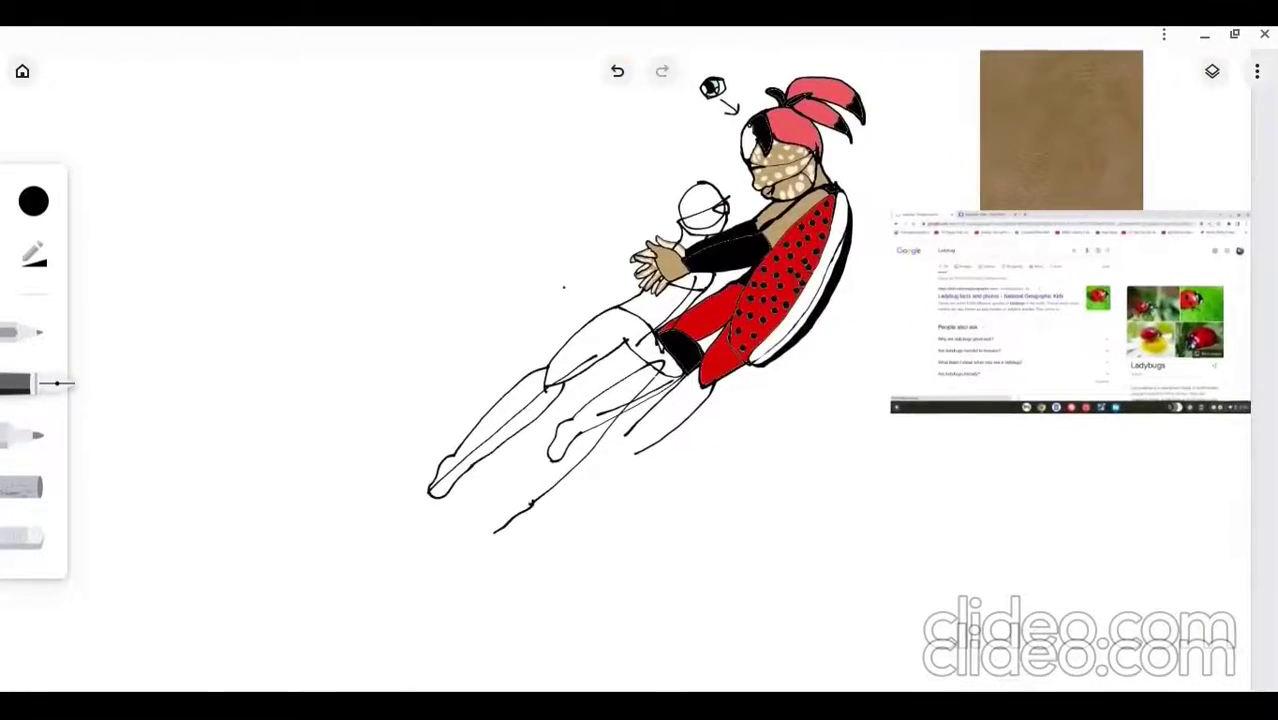
Step: Draw a jagged black fringe across the forehead of the uncoloured figure
scroll(703, 210, up, 6)
scroll(640, 300, up, 1)
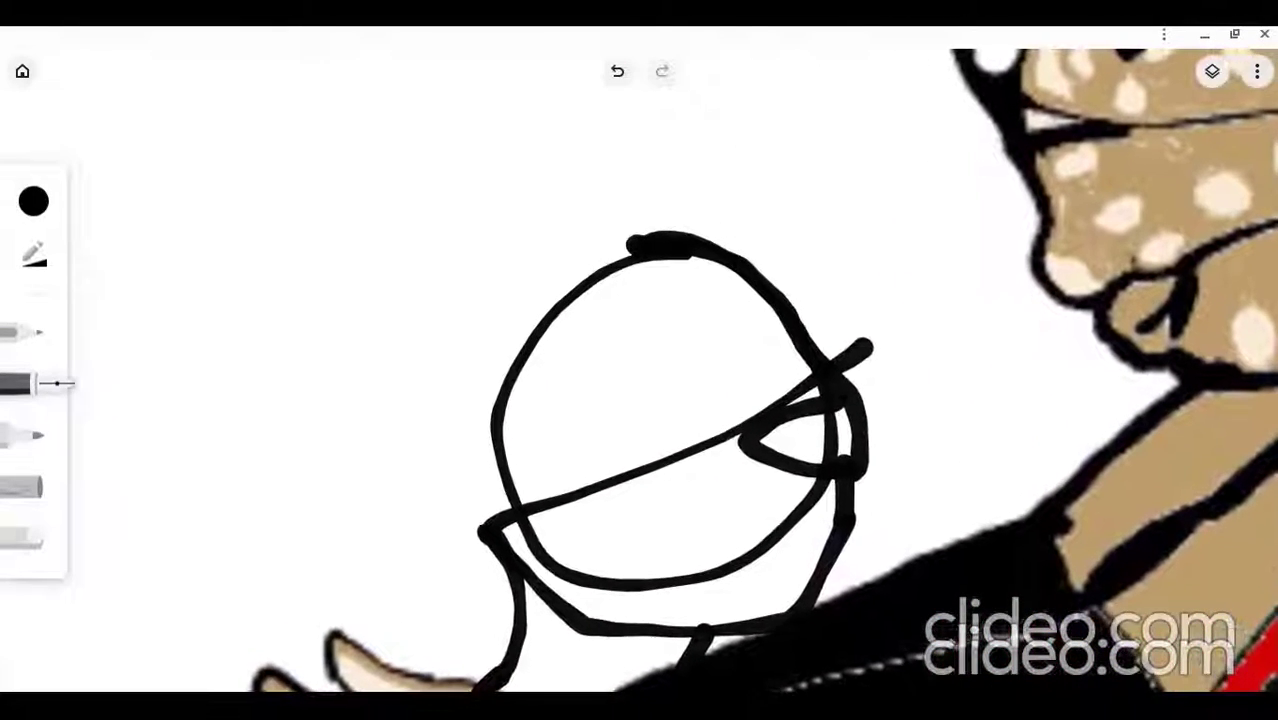
drag(748, 264, 766, 352)
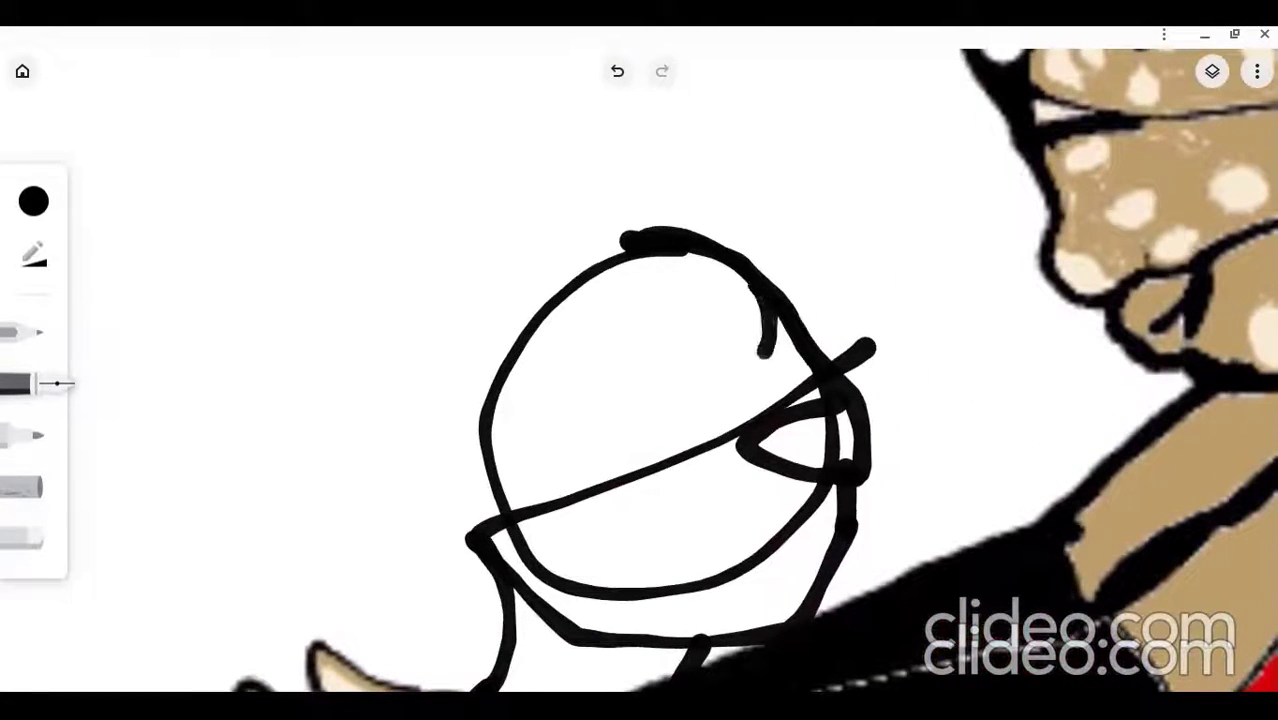
click(617, 71)
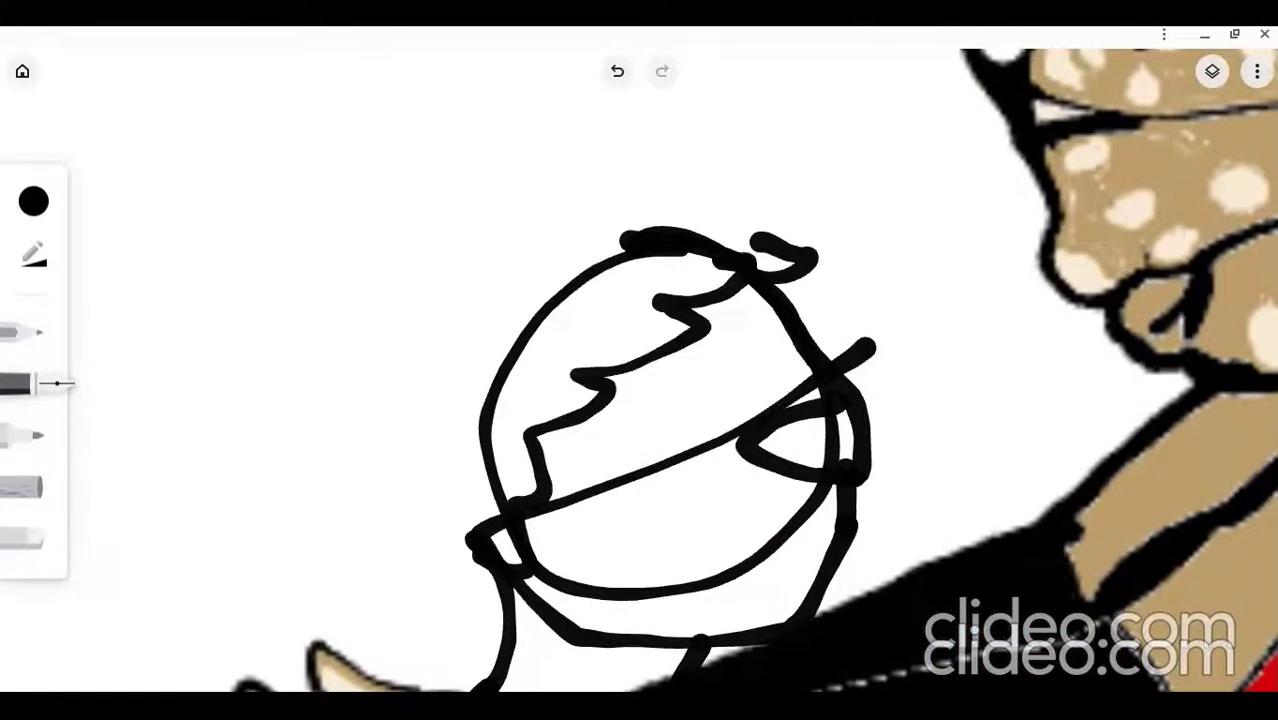
mouse_move(823, 352)
mouse_down()
mouse_move(855, 345)
mouse_move(804, 296)
mouse_move(856, 321)
mouse_move(802, 314)
mouse_up()
key(ctrl+z)
key(ctrl+z)
Step: Draw a rounded outer arc around the back and top of the head for the hair
mouse_move(810, 289)
mouse_down()
mouse_move(801, 308)
mouse_move(440, 450)
mouse_move(472, 532)
mouse_up()
mouse_move(545, 187)
mouse_down()
mouse_move(384, 206)
mouse_move(412, 212)
mouse_move(388, 401)
mouse_up()
click(617, 72)
click(593, 74)
click(617, 71)
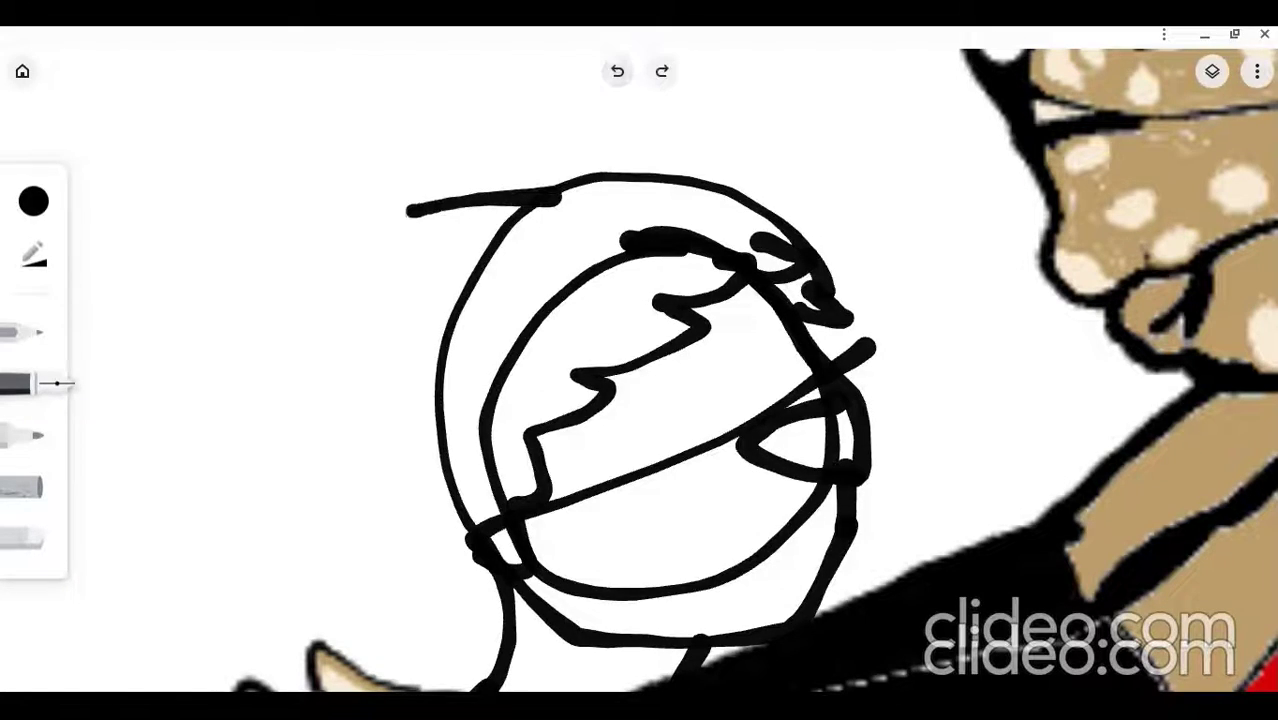
Step: Draw the flared hair outline with pointed ends on both sides of the head
mouse_move(440, 210)
mouse_down()
mouse_move(396, 227)
mouse_move(413, 210)
mouse_move(261, 553)
mouse_move(308, 582)
mouse_move(309, 623)
mouse_move(498, 617)
mouse_move(691, 151)
mouse_move(850, 312)
mouse_move(926, 442)
mouse_move(937, 501)
mouse_move(833, 569)
mouse_move(826, 598)
mouse_up()
click(617, 71)
scroll(471, 363, down, 5)
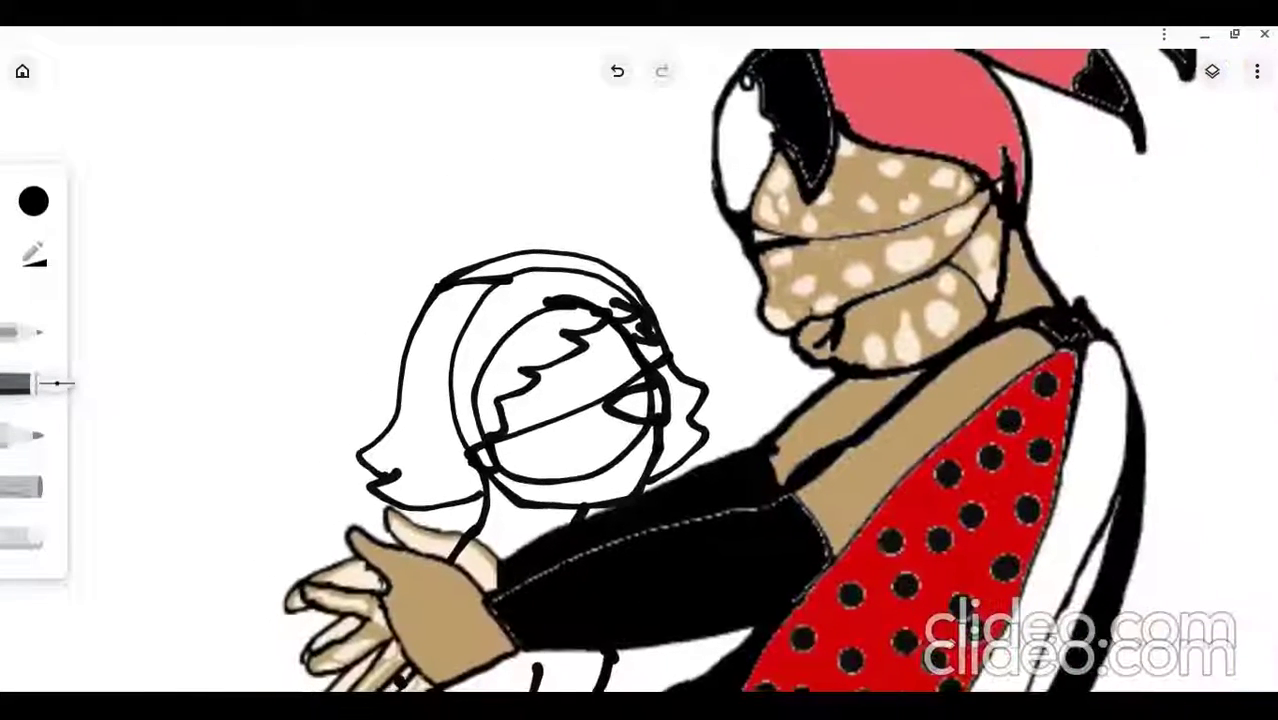
scroll(722, 371, up, 1)
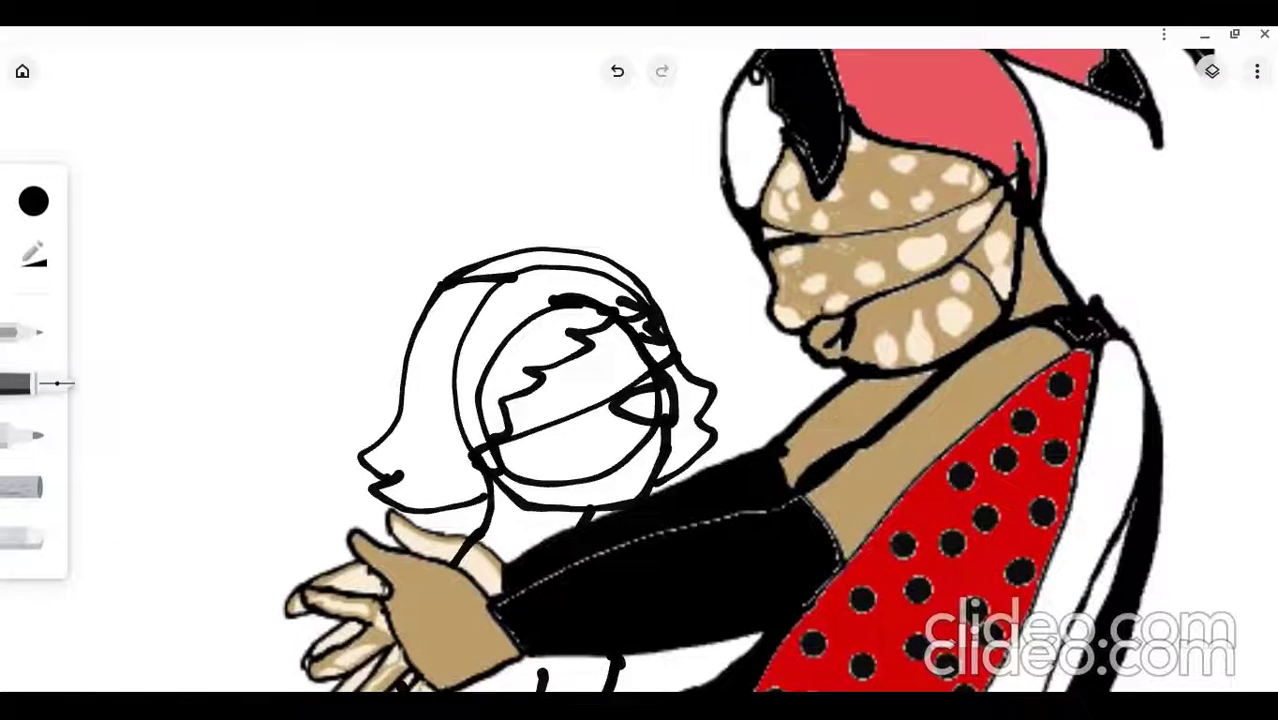
scroll(753, 246, down, 5)
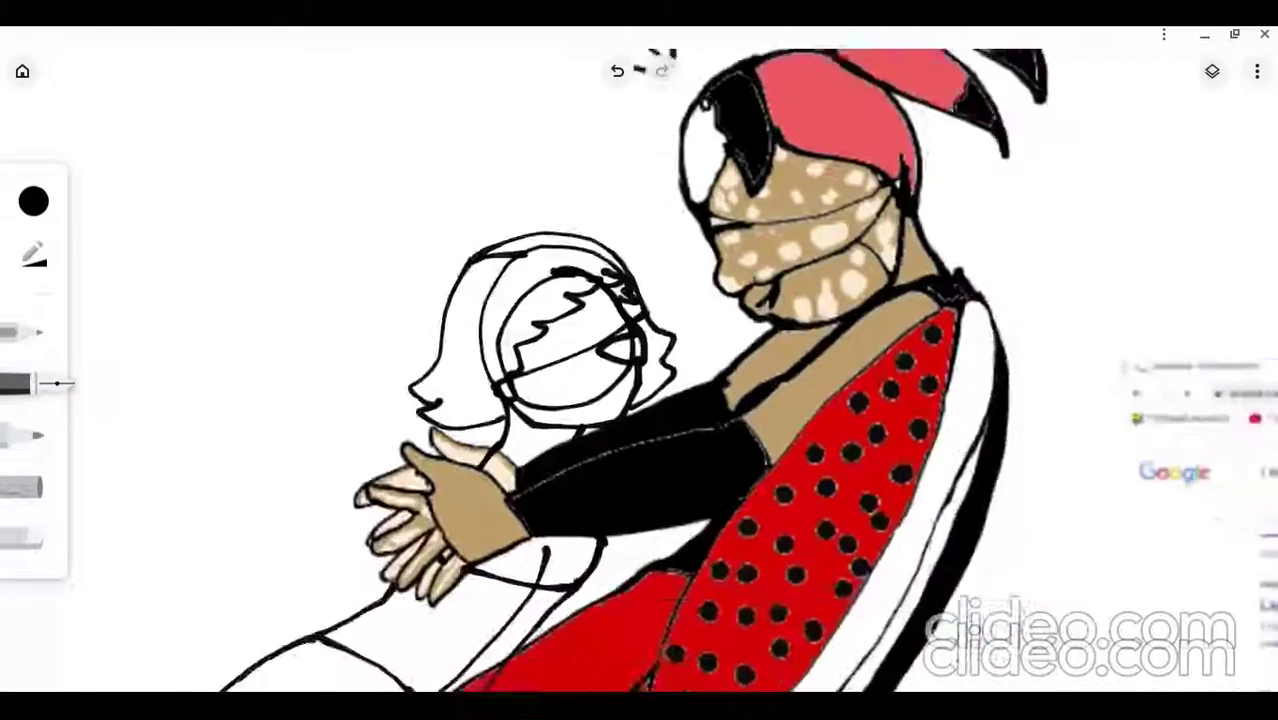
Step: Undo the last two white strokes at the near leg's knee
scroll(682, 338, up, 3)
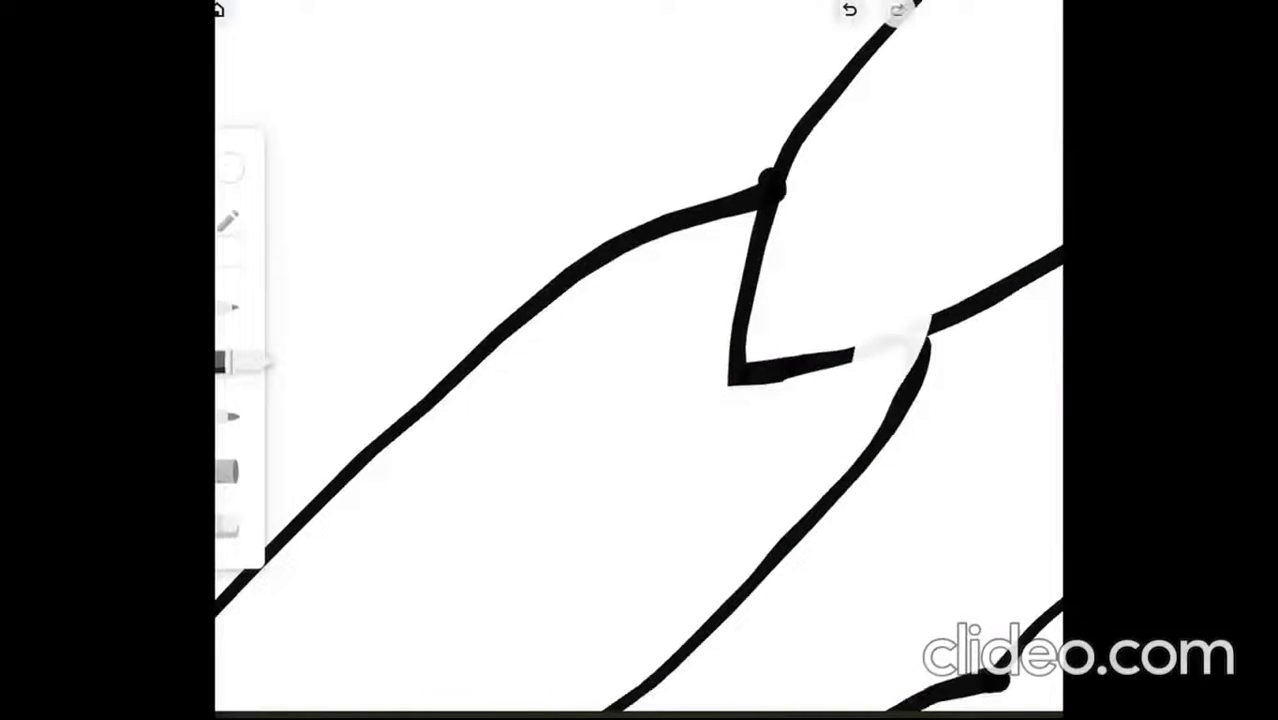
key(ctrl+z)
key(ctrl+z)
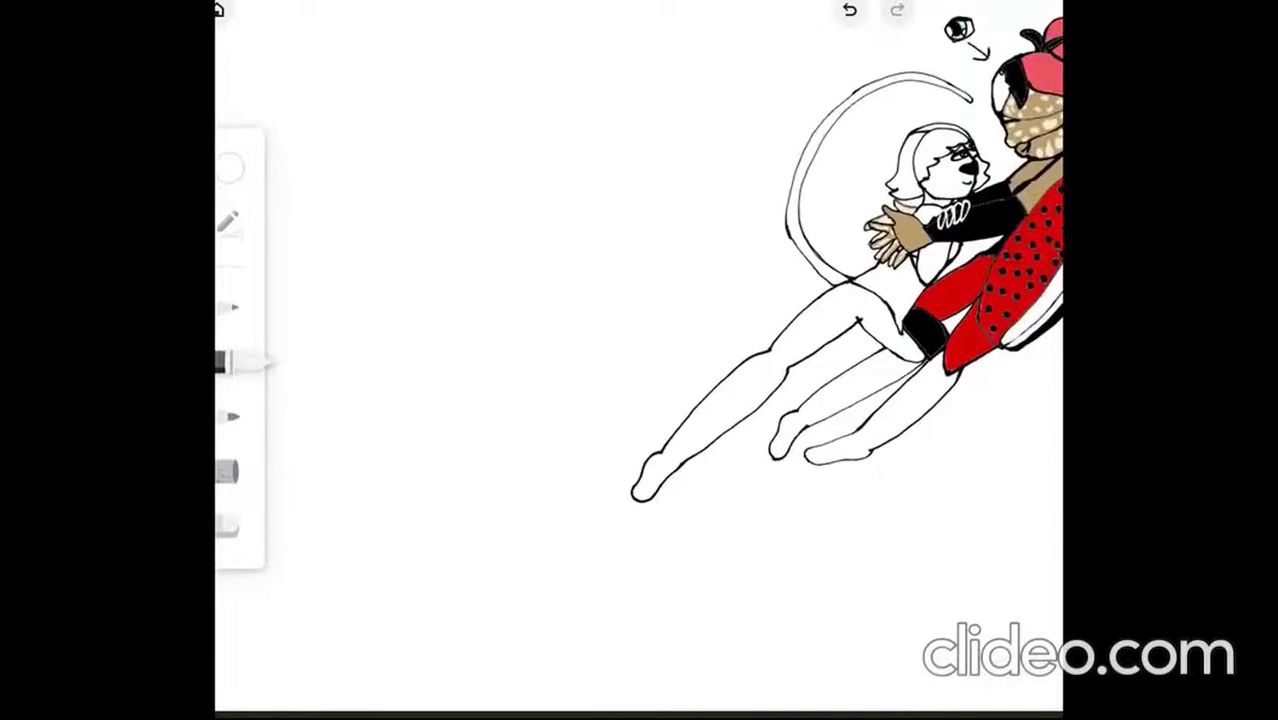
Step: Undo the last stroke and paint over the stray line below the tan wrist in white
scroll(808, 214, up, 2)
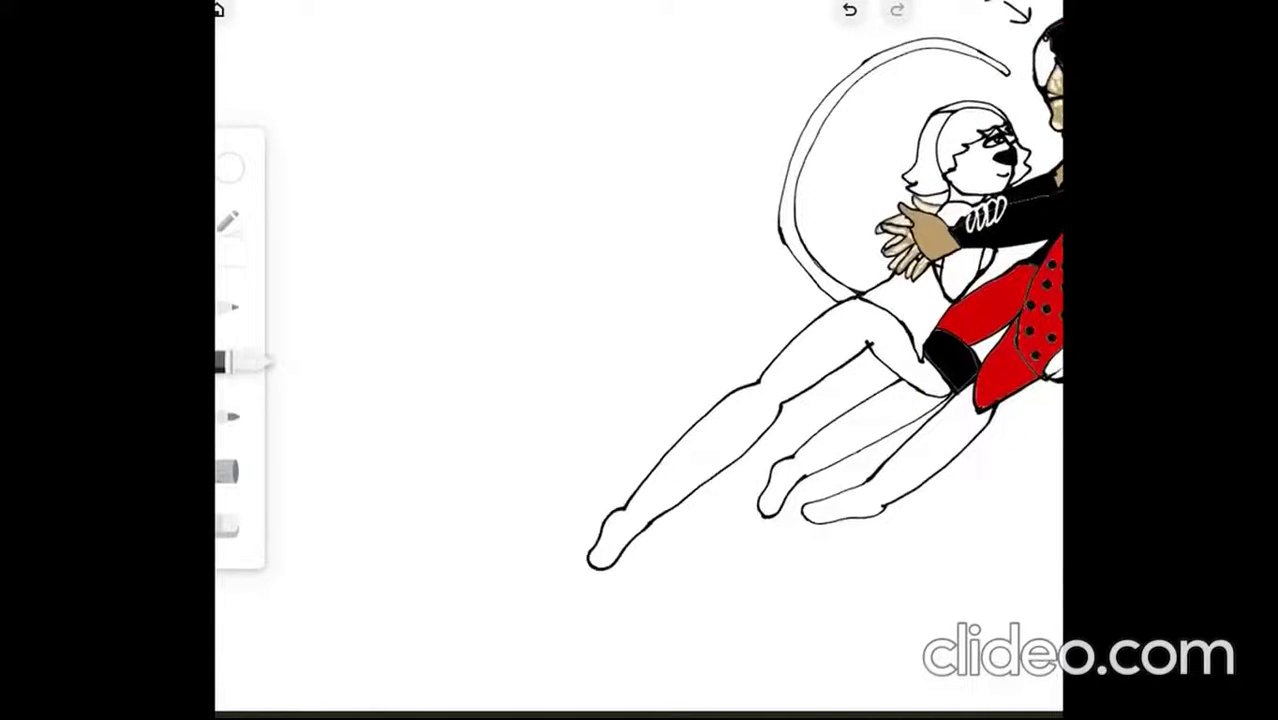
scroll(965, 246, up, 10)
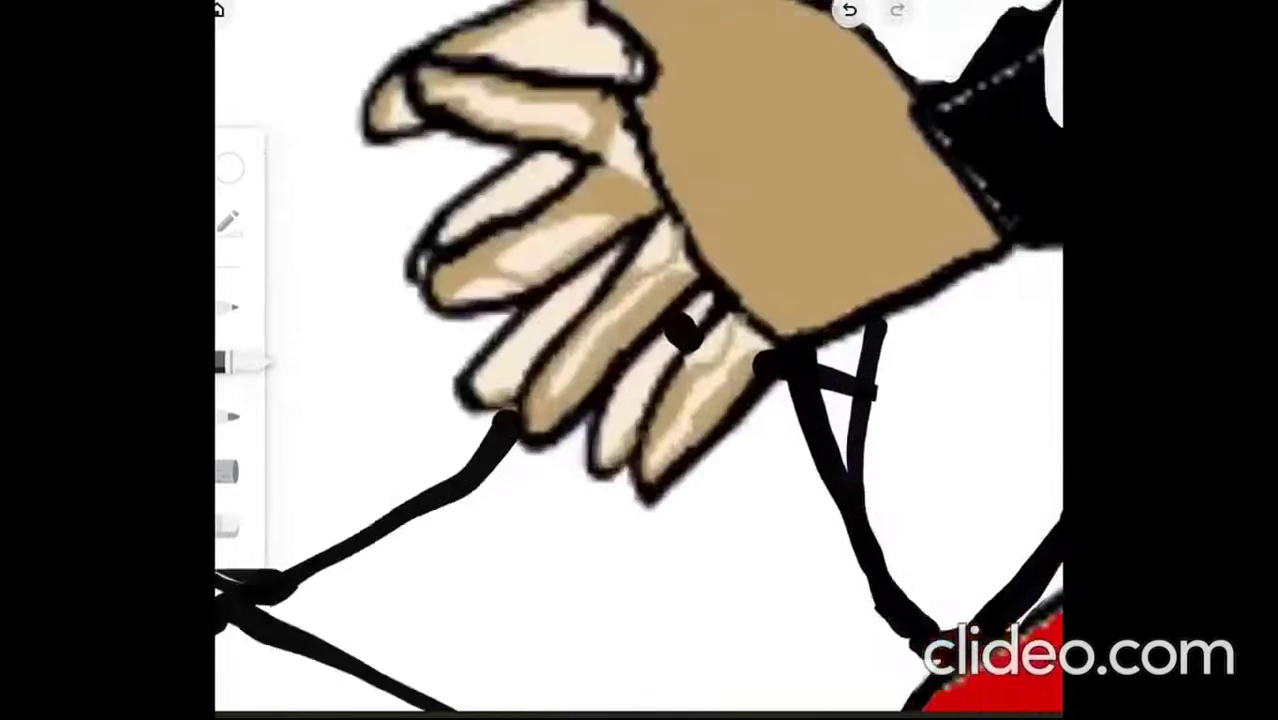
click(849, 10)
click(229, 222)
drag(845, 358, 830, 364)
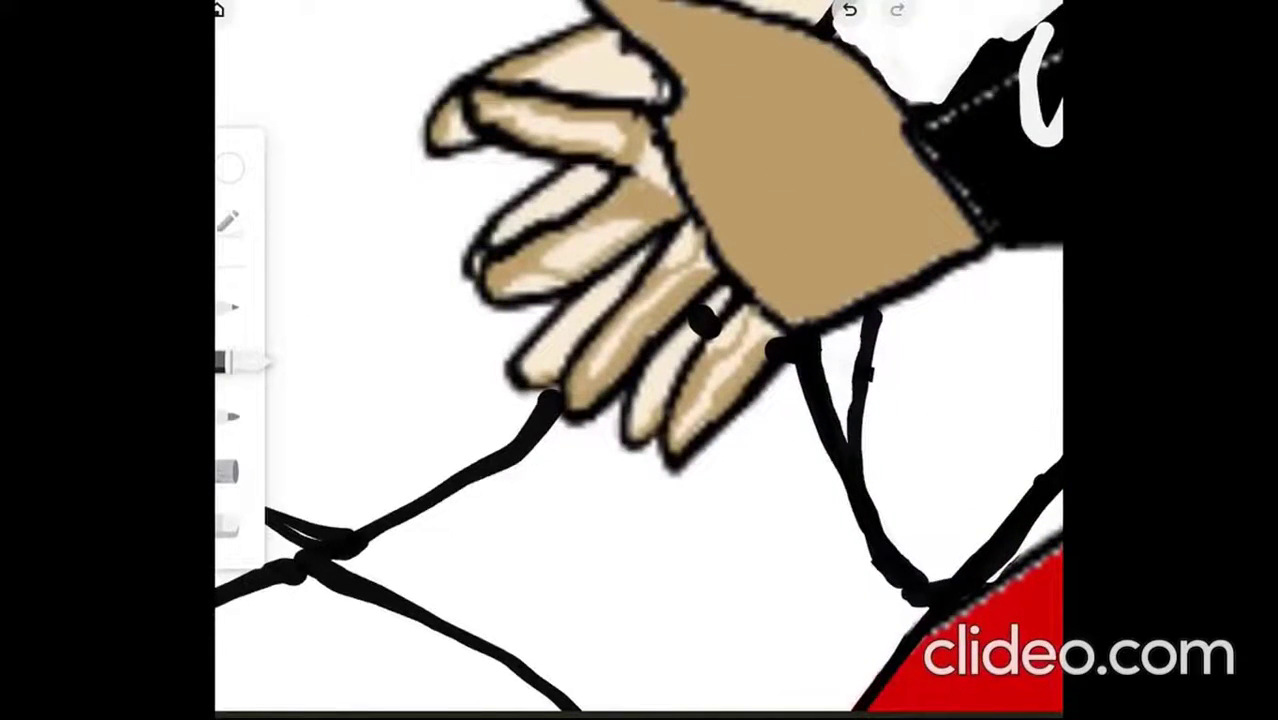
scroll(700, 300, down, 3)
scroll(700, 300, up, 3)
click(795, 310)
scroll(793, 313, down, 5)
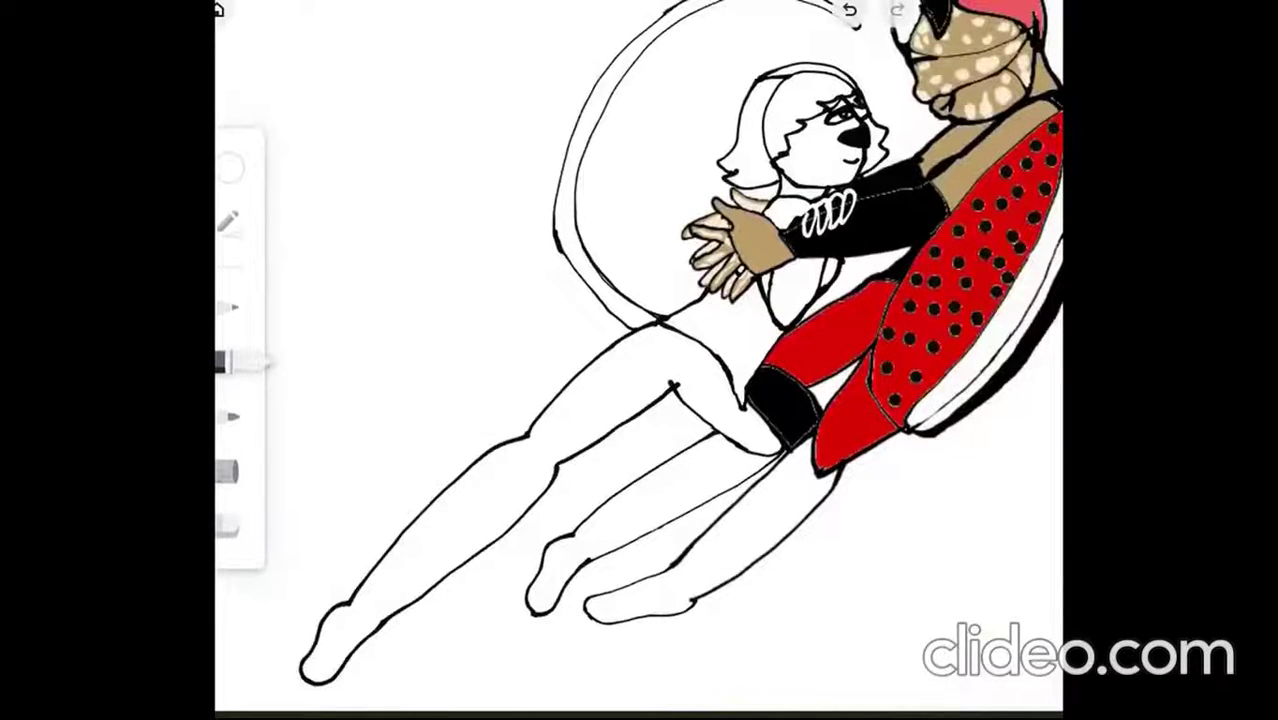
Step: Switch the pen to black and fill in the edge below the tan hand where it meets the torso line
scroll(791, 192, up, 5)
click(229, 167)
click(328, 225)
drag(676, 543, 710, 526)
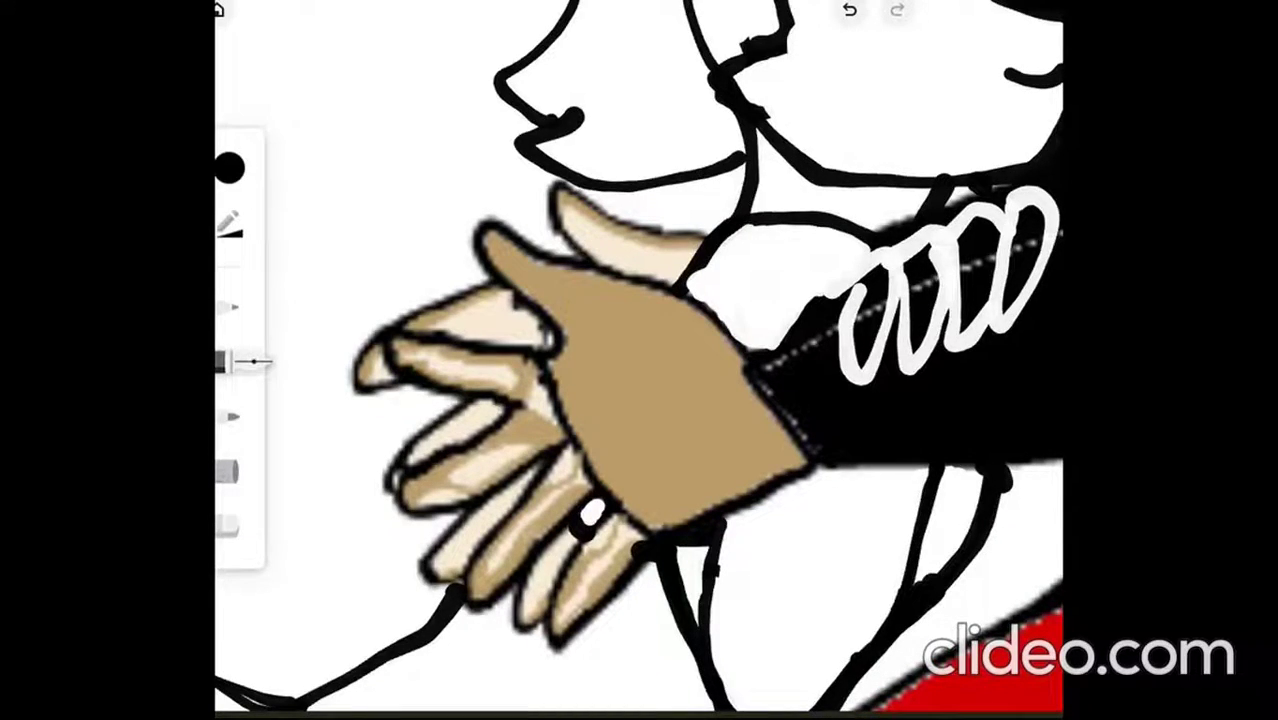
scroll(643, 298, down, 5)
scroll(622, 356, up, 5)
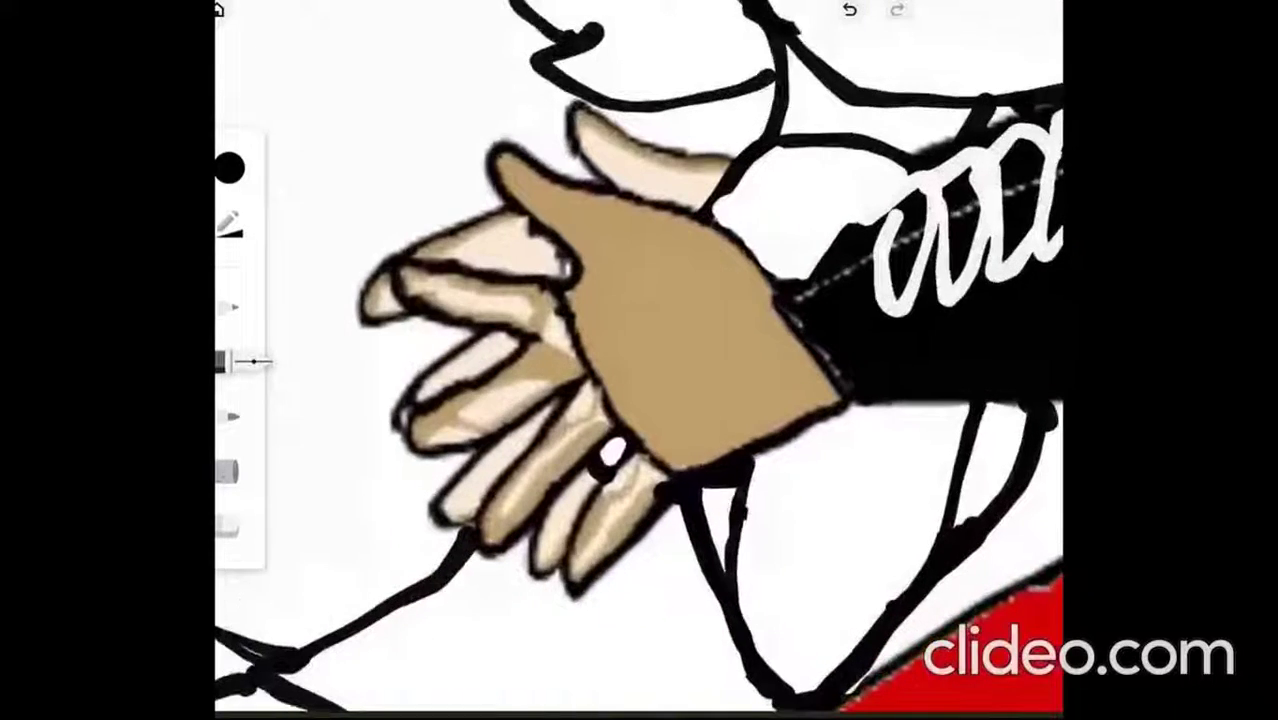
click(229, 167)
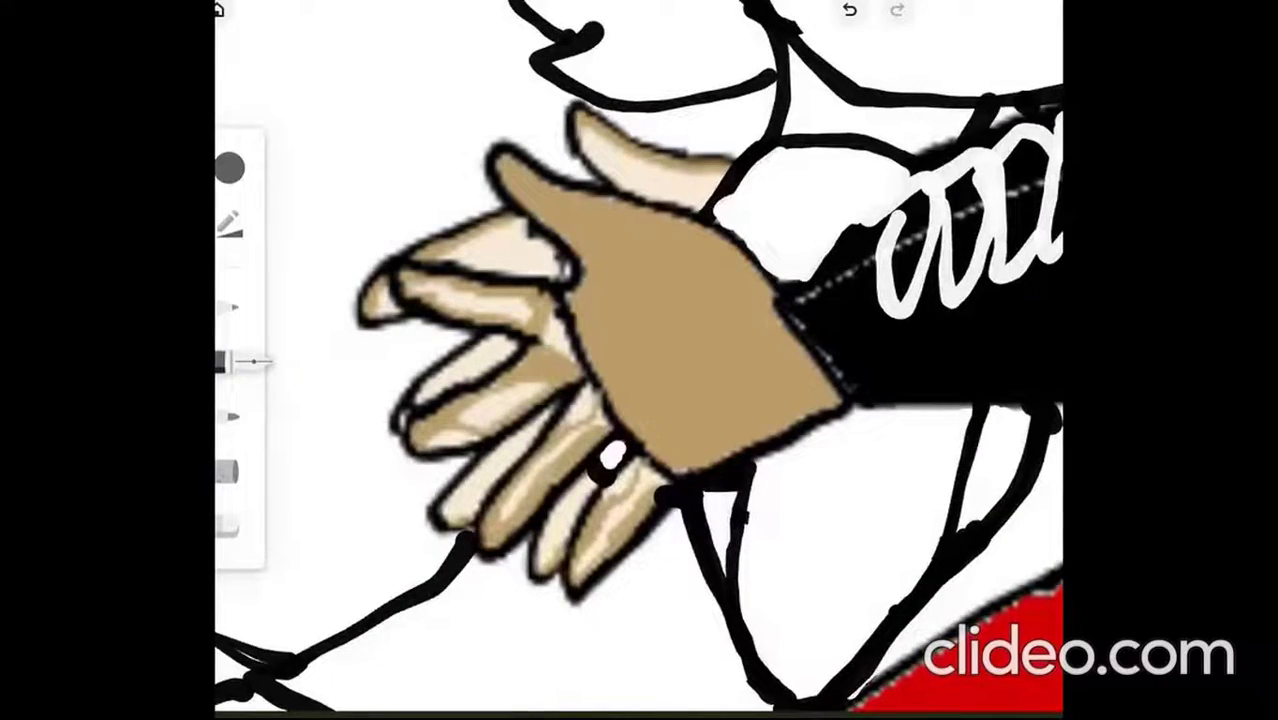
scroll(638, 360, down, 3)
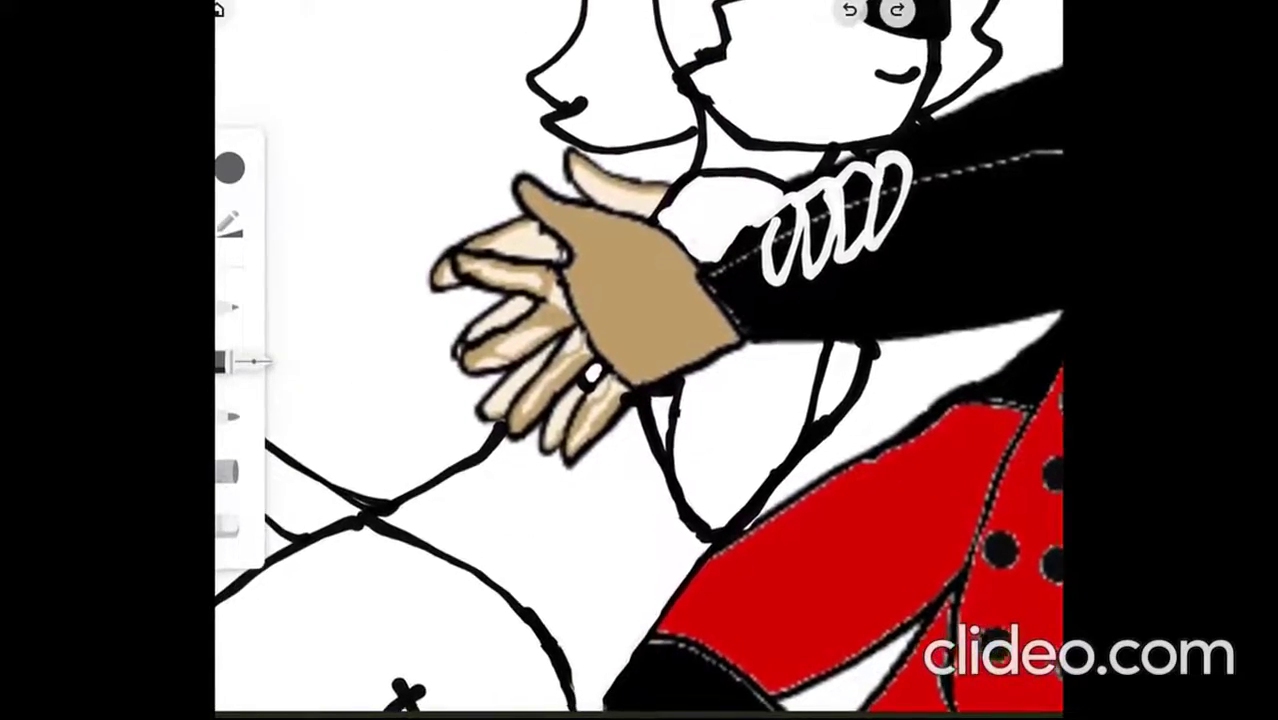
scroll(638, 360, down, 5)
click(229, 167)
click(328, 225)
Step: Draw ankle openings and sole lines on the feet to turn them into shoes
scroll(638, 360, down, 1)
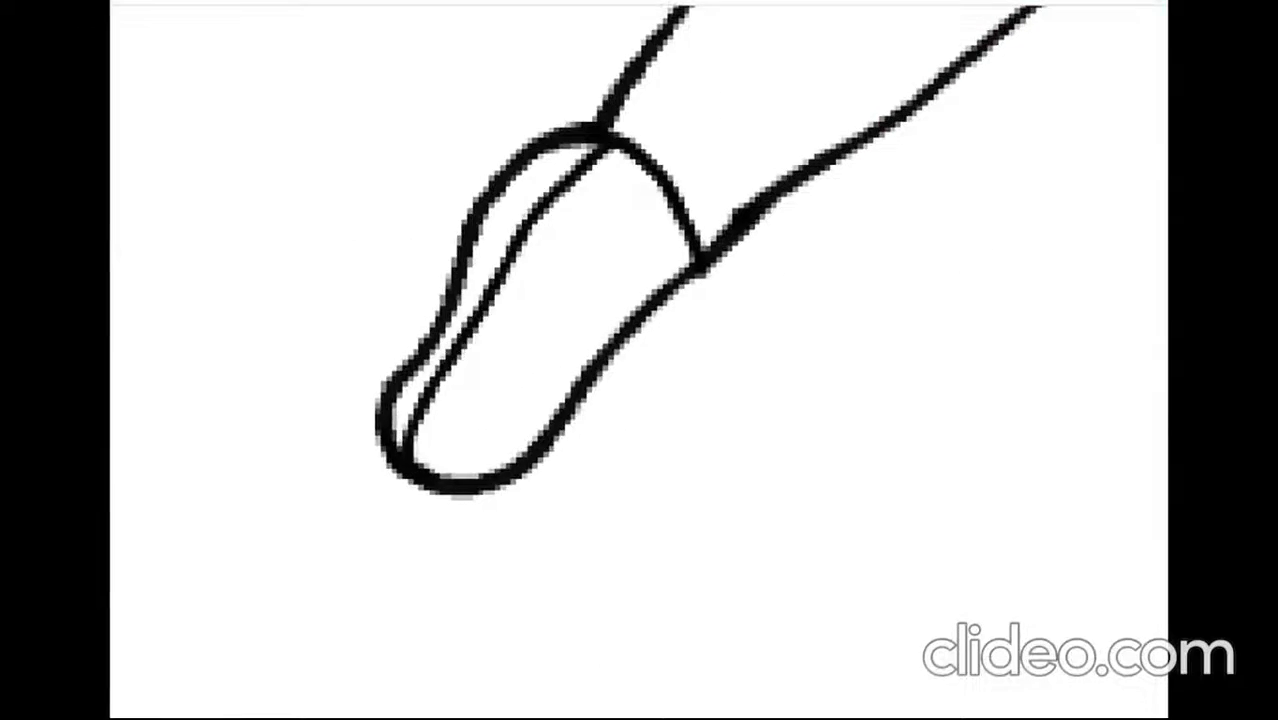
drag(598, 125, 505, 312)
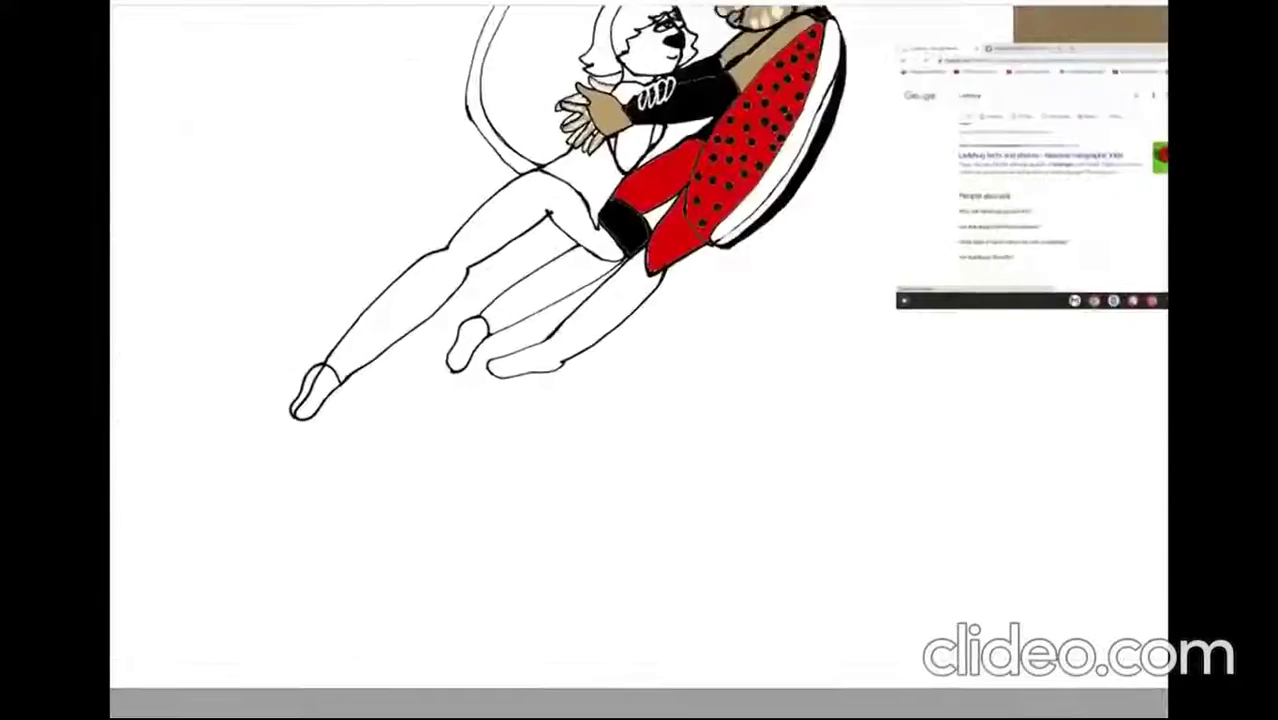
drag(335, 420, 470, 534)
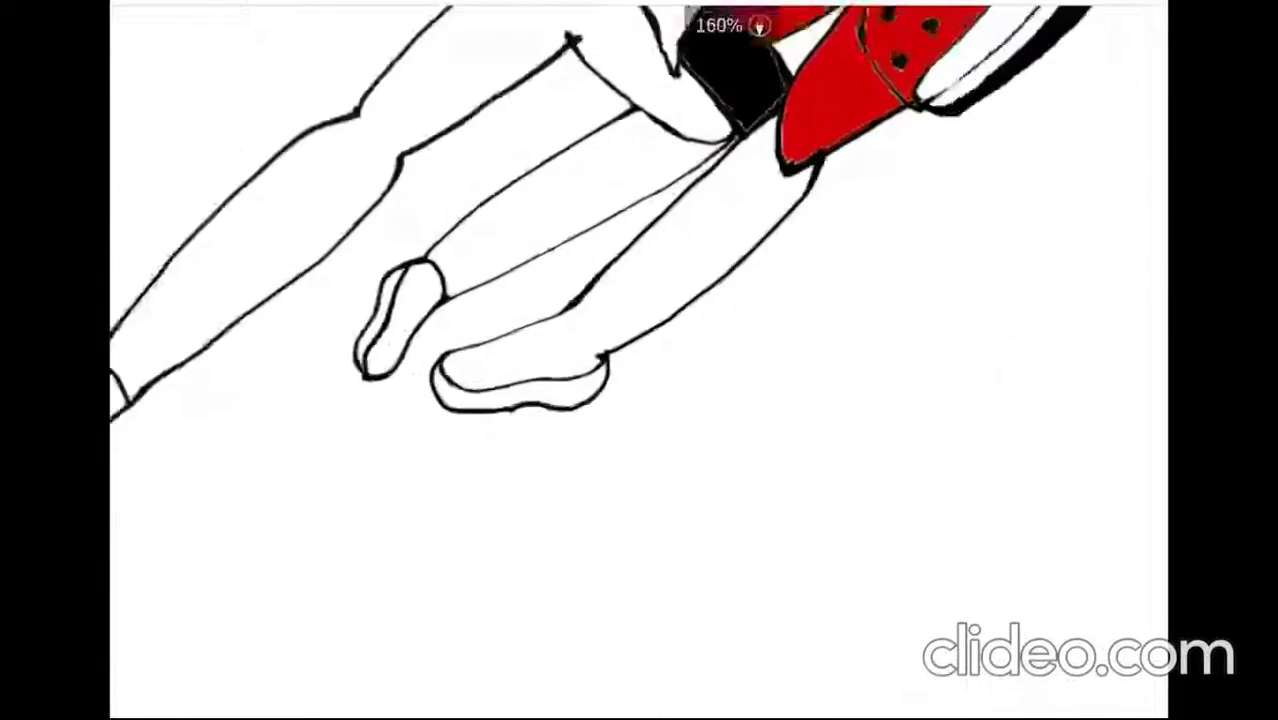